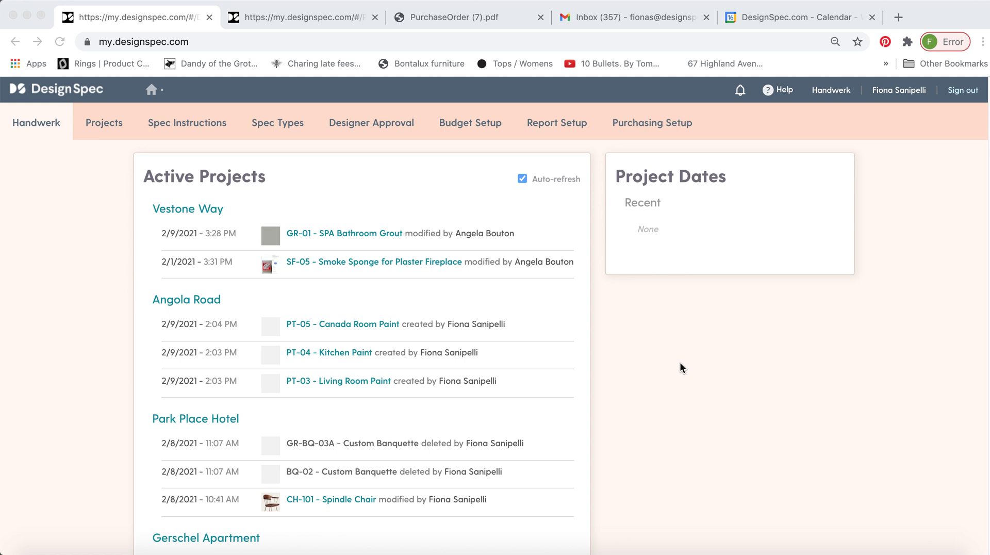
Step: Open Report Setup and review the report templates, cover pages, headers & footers and Global Report Settings
click(562, 124)
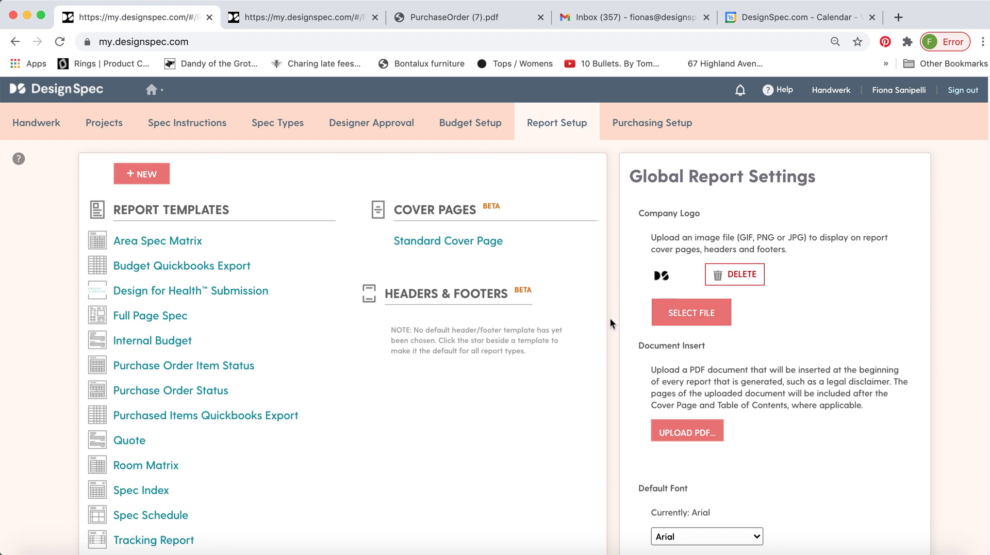
scroll(611, 323, down, 1)
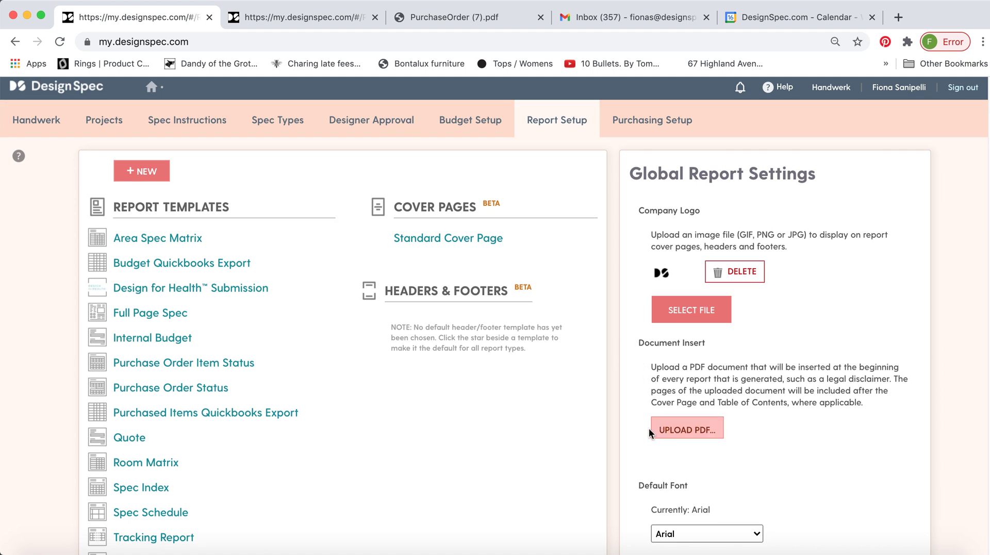
scroll(637, 432, down, 1)
scroll(633, 434, down, 3)
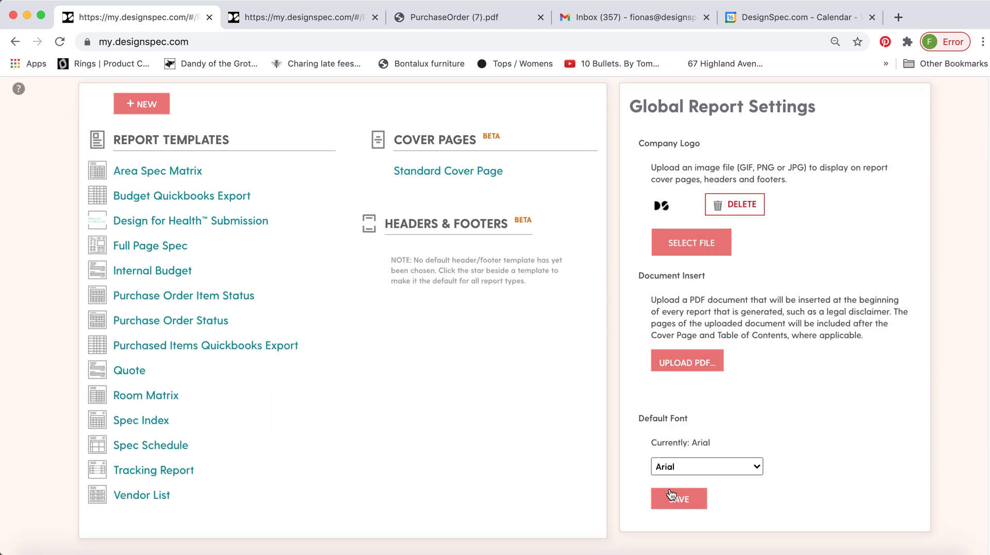
scroll(497, 354, up, 2)
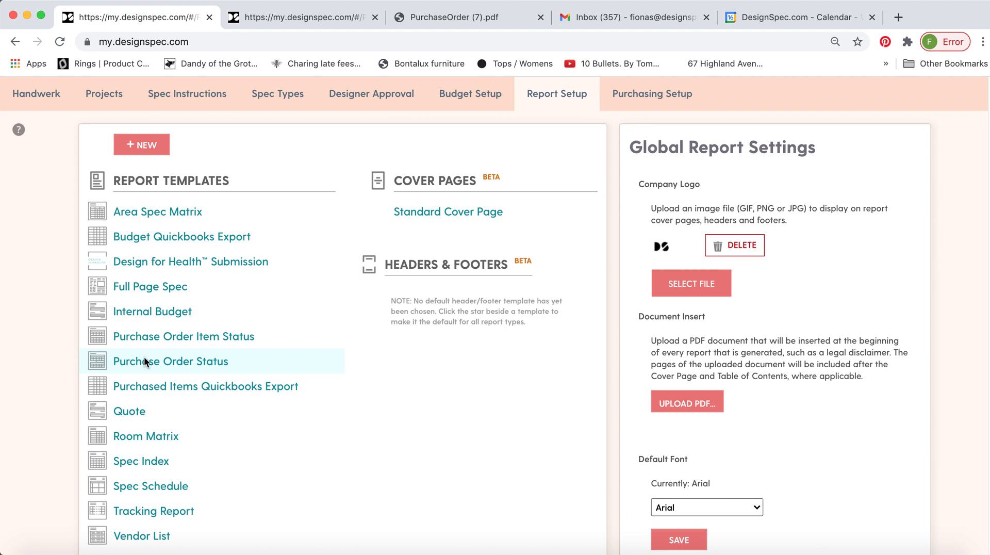
Step: In the Full Page Spec template, set the SPEC-CODE title to 14-point Calibri
click(136, 286)
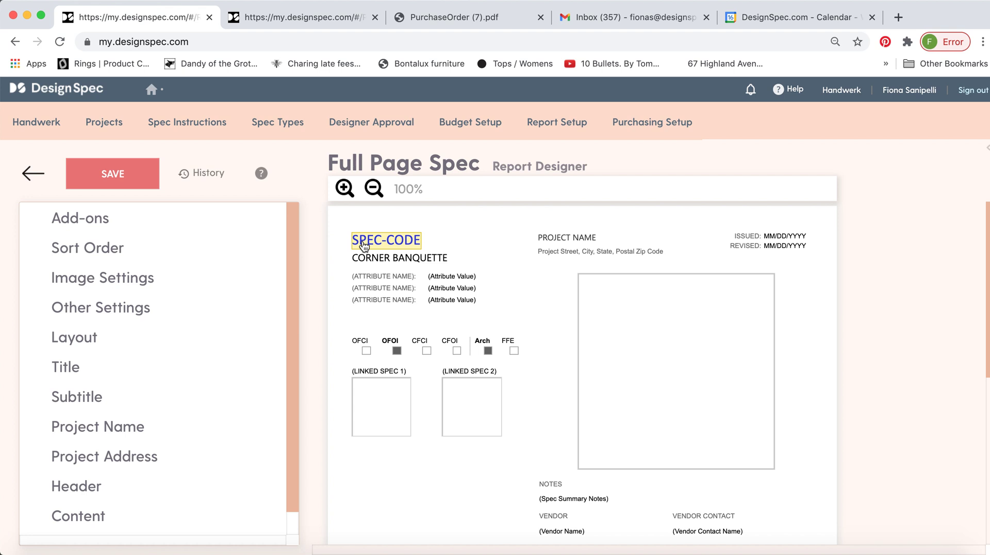
click(364, 242)
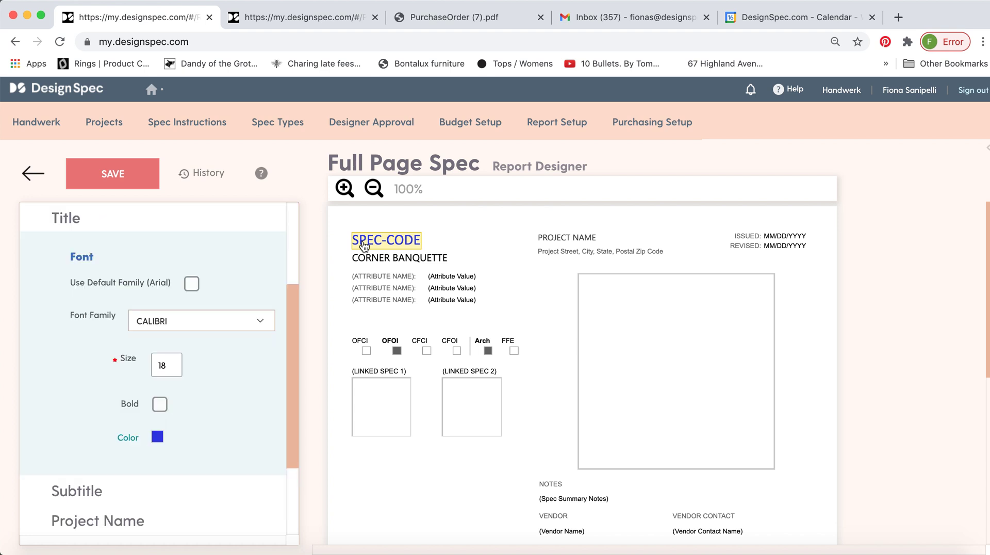
click(260, 321)
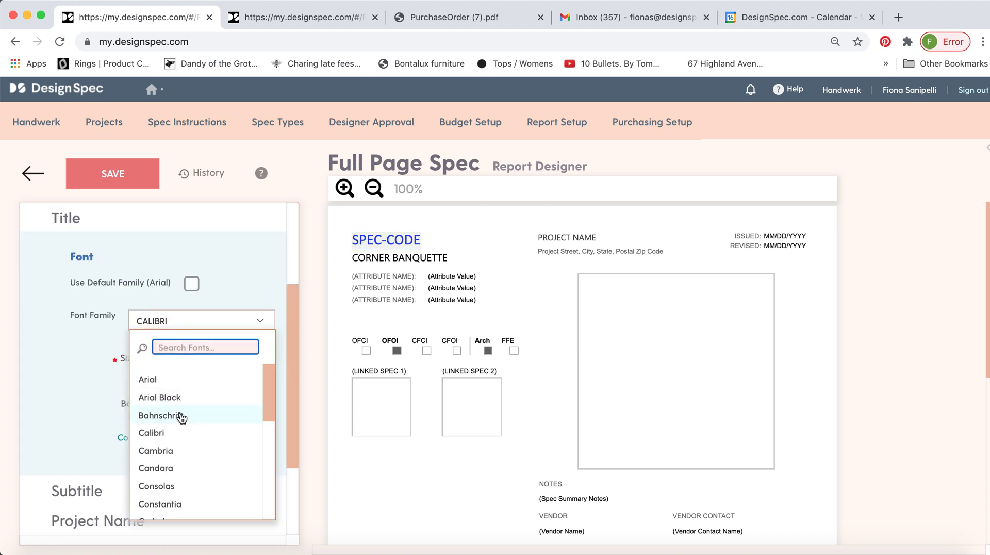
click(163, 433)
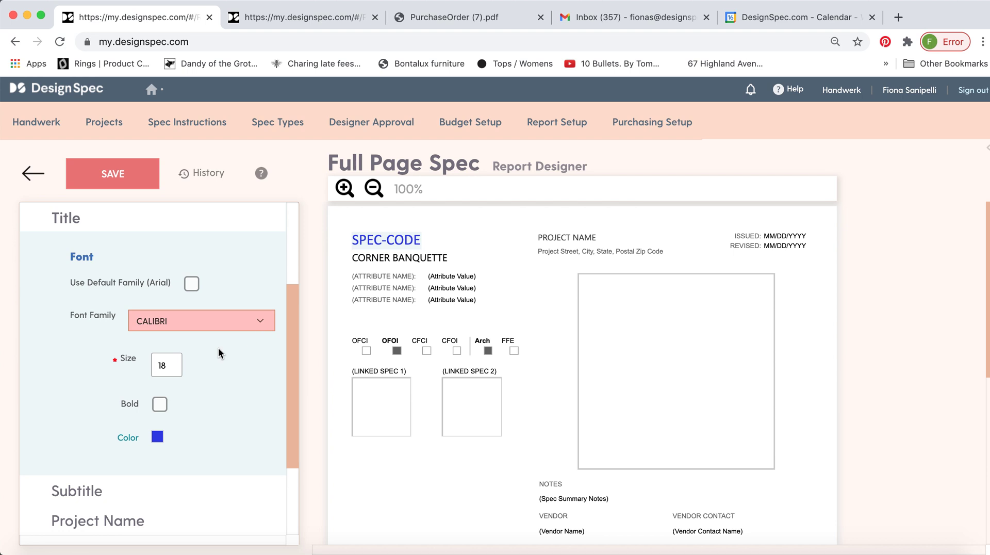
click(162, 364)
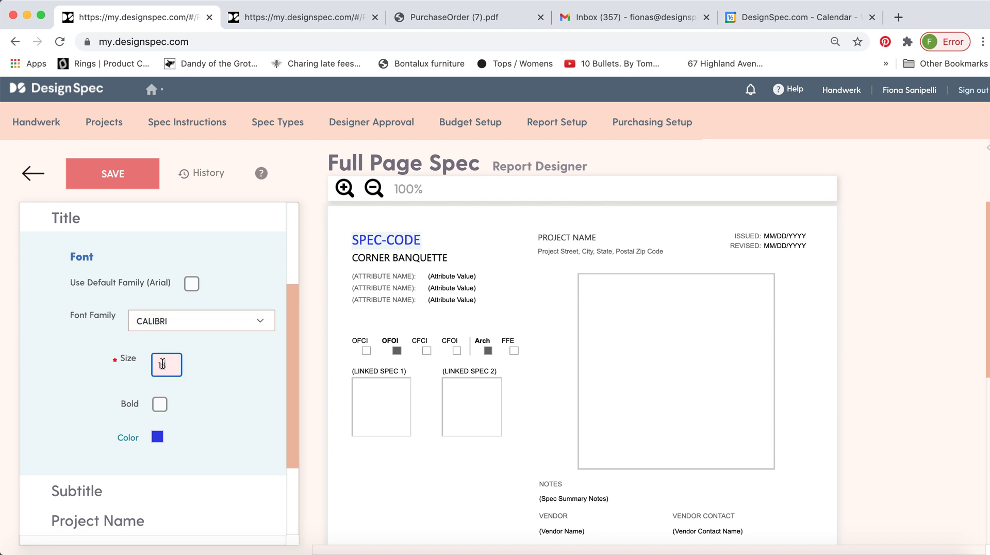
key(BackSpace)
text(4)
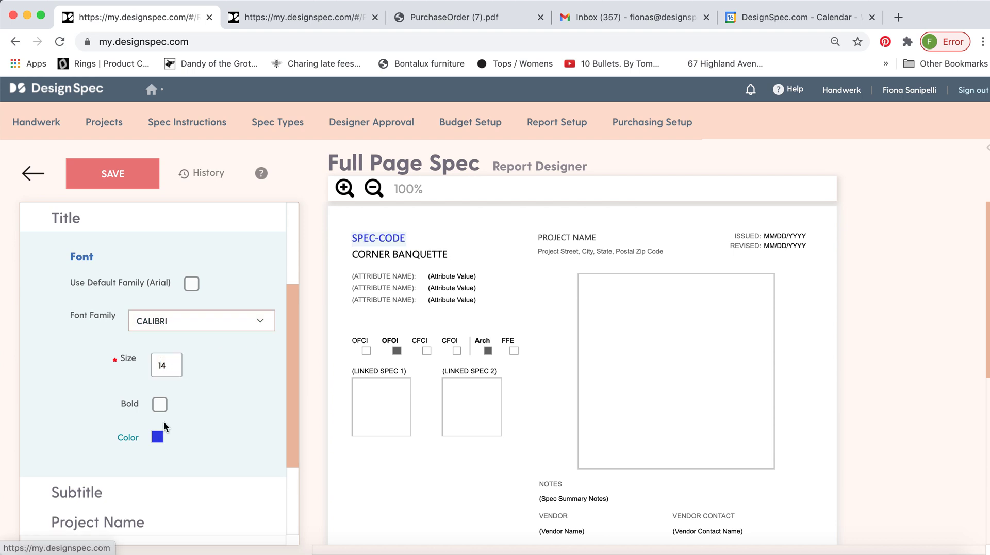
Step: Colour the title grey #9595af, save the template and return to the template list
click(158, 436)
scroll(212, 432, down, 1)
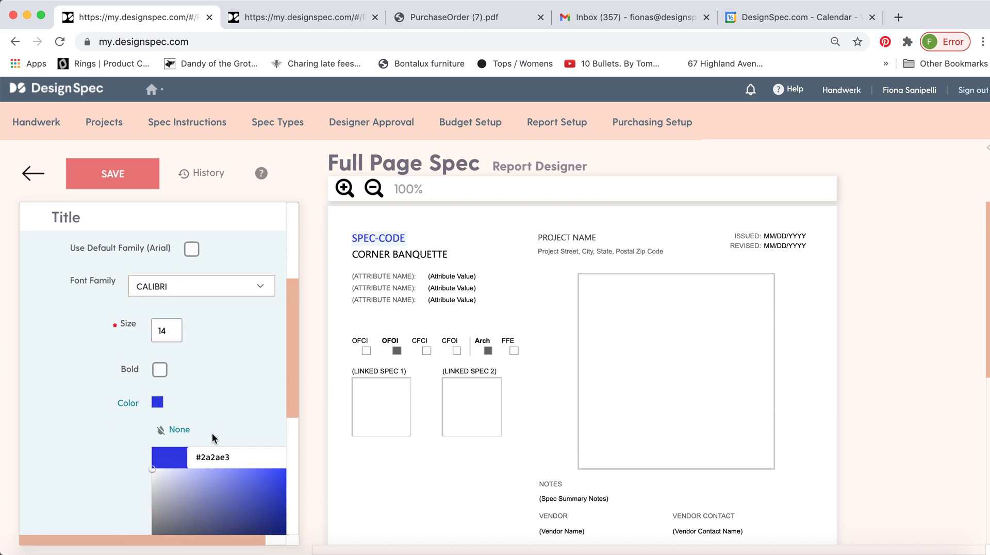
click(174, 500)
click(280, 332)
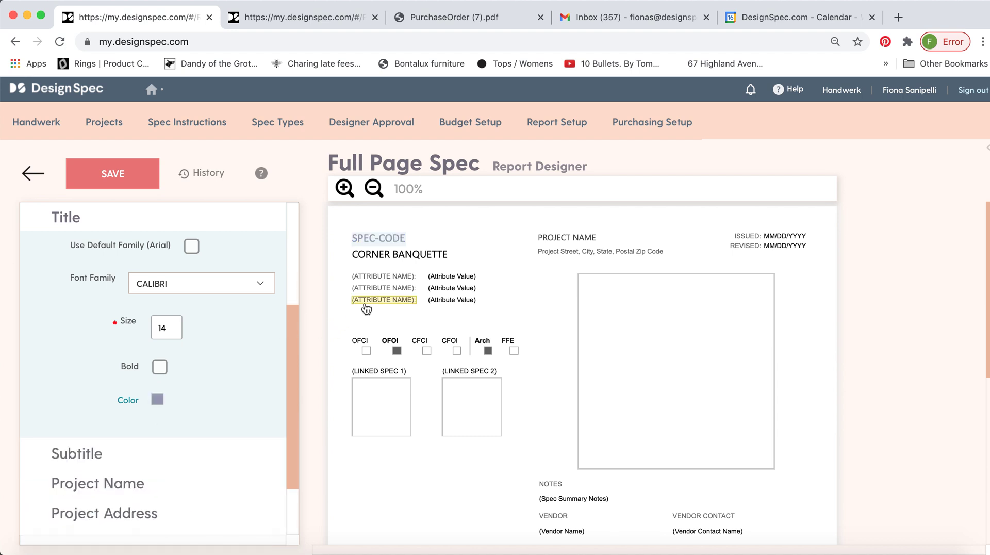
click(365, 309)
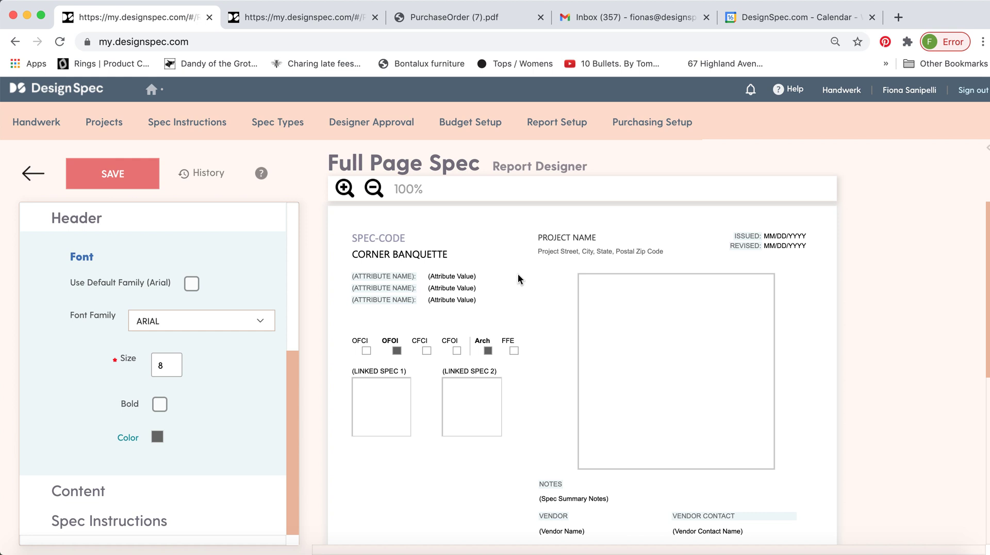
click(81, 177)
click(34, 176)
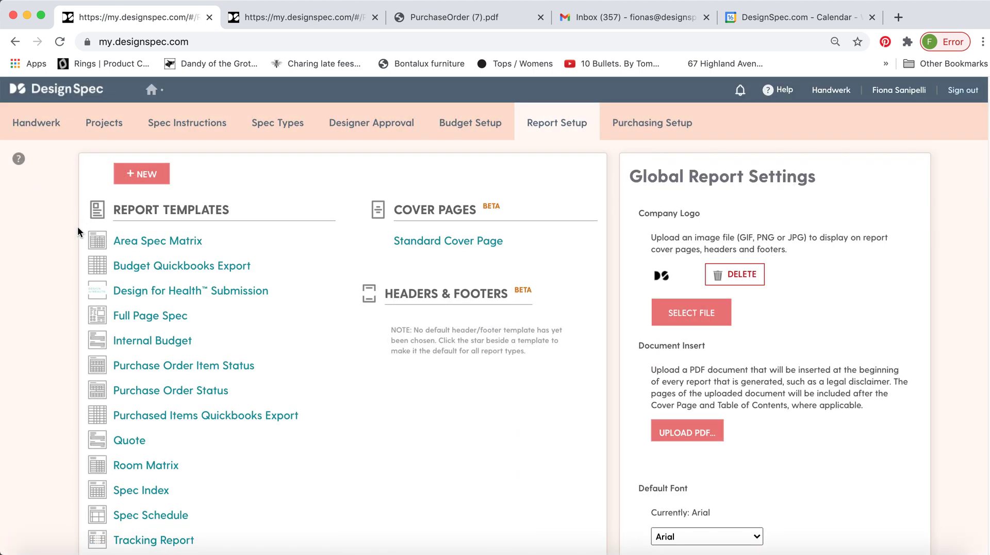
Step: Create a new Table-based Report and add its first blank cell
click(154, 177)
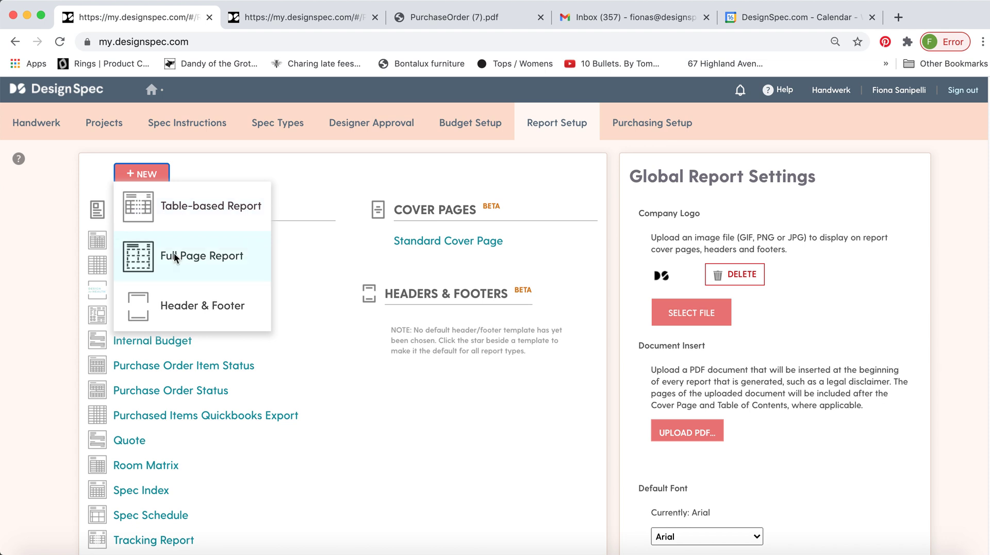
click(139, 206)
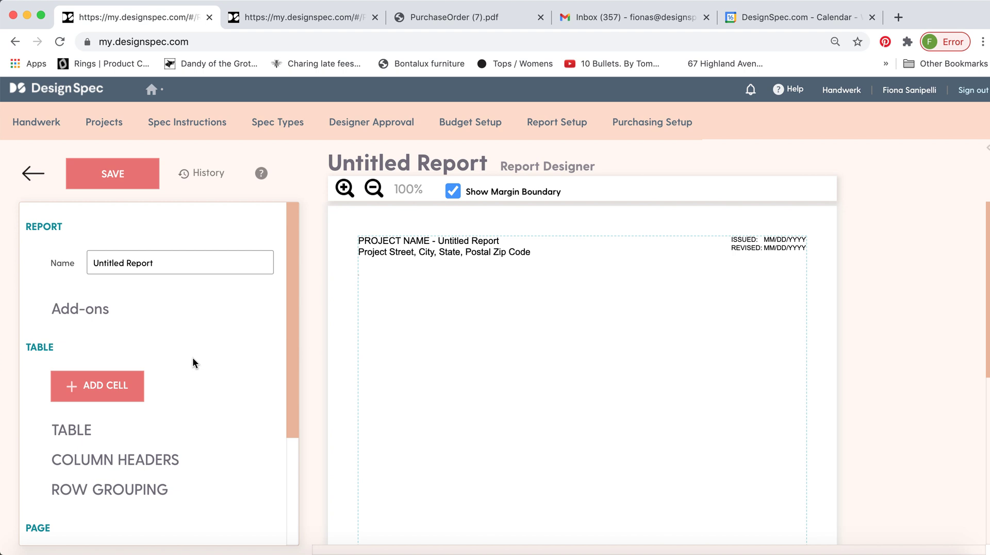
click(100, 386)
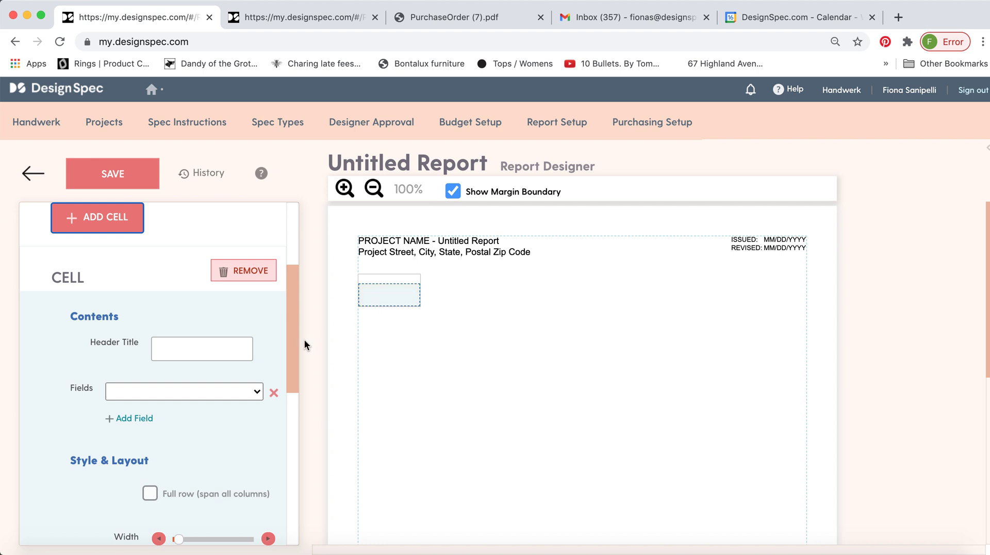
Step: Give the first cell the header title Quantity and fill it with the Quantity field
click(211, 343)
click(214, 347)
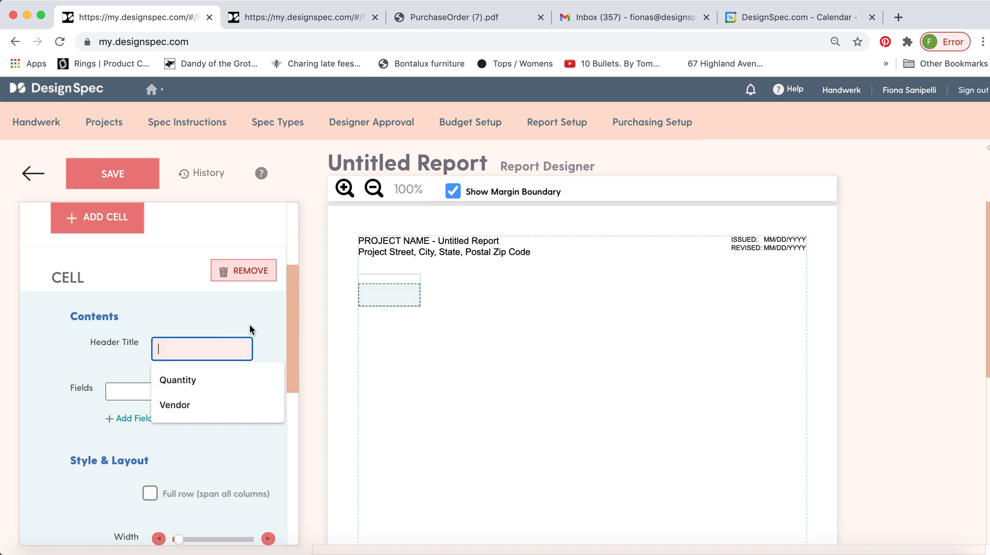
click(192, 380)
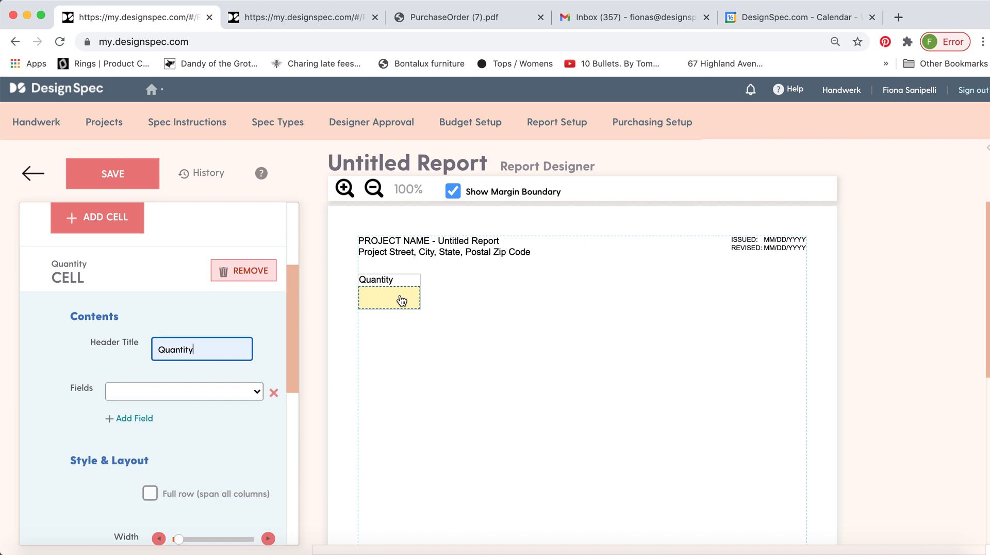
click(258, 391)
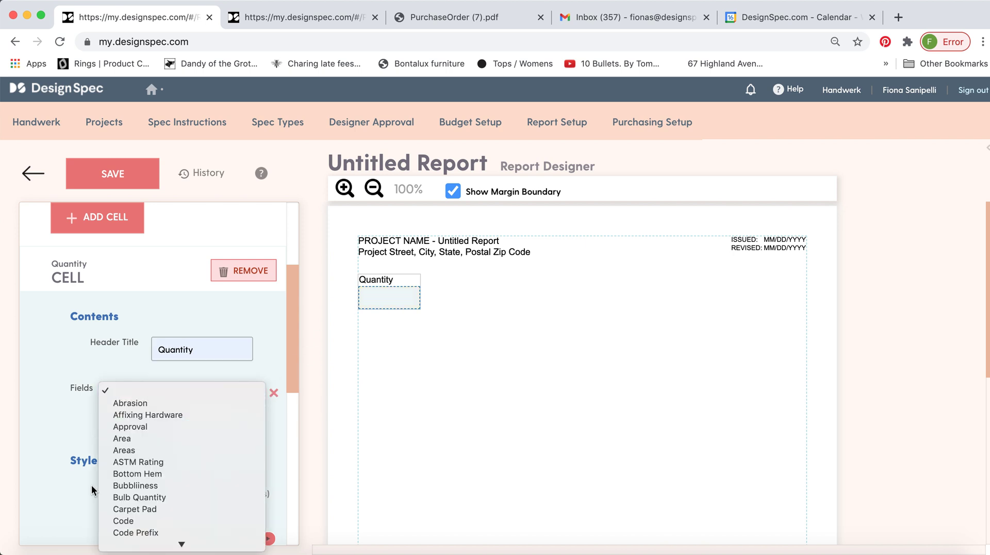
scroll(142, 455, down, 15)
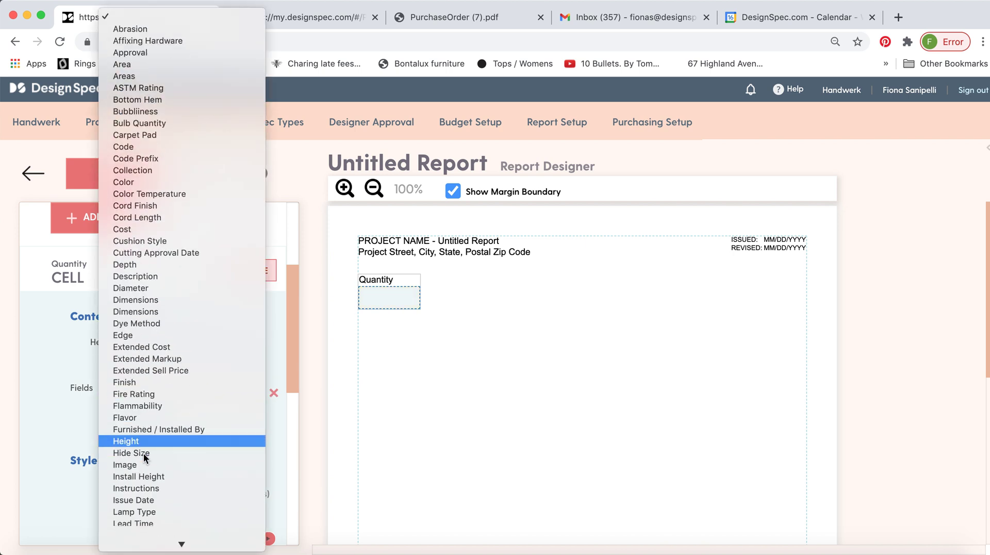
scroll(145, 457, down, 15)
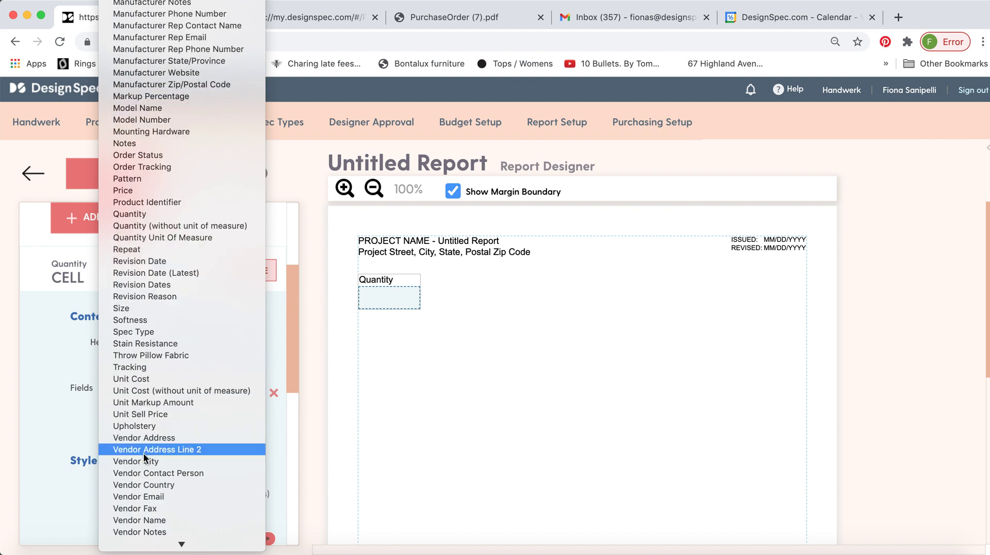
scroll(163, 438, down, 2)
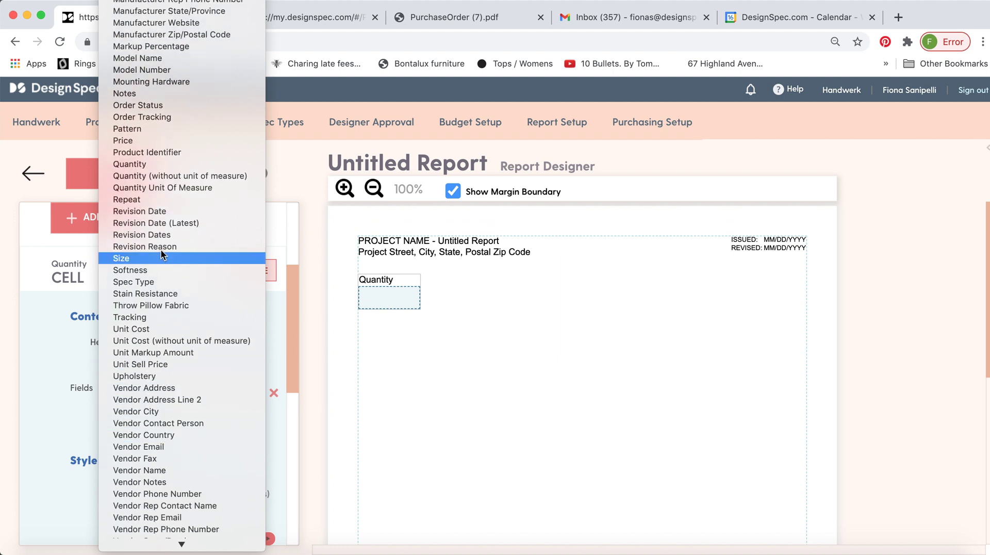
click(139, 164)
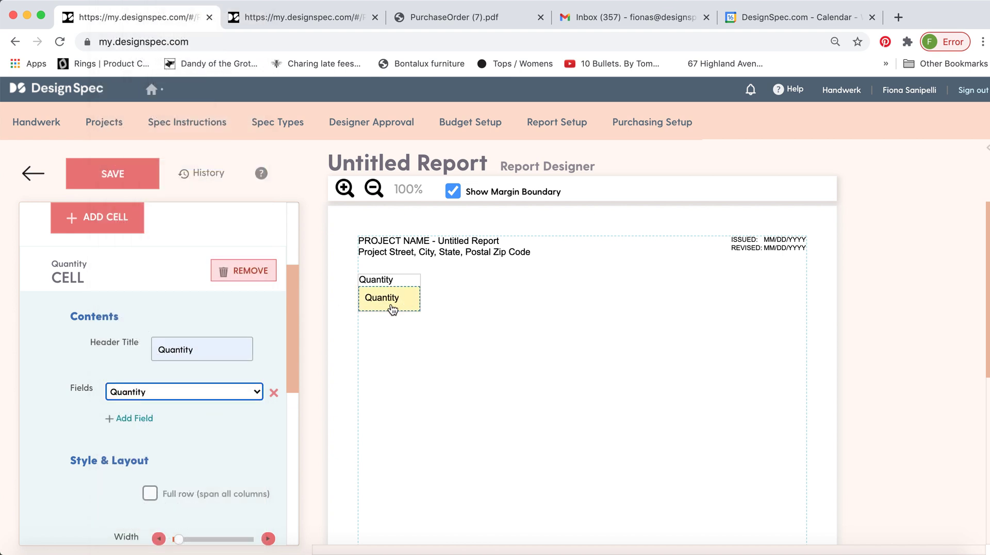
scroll(182, 401, up, 1)
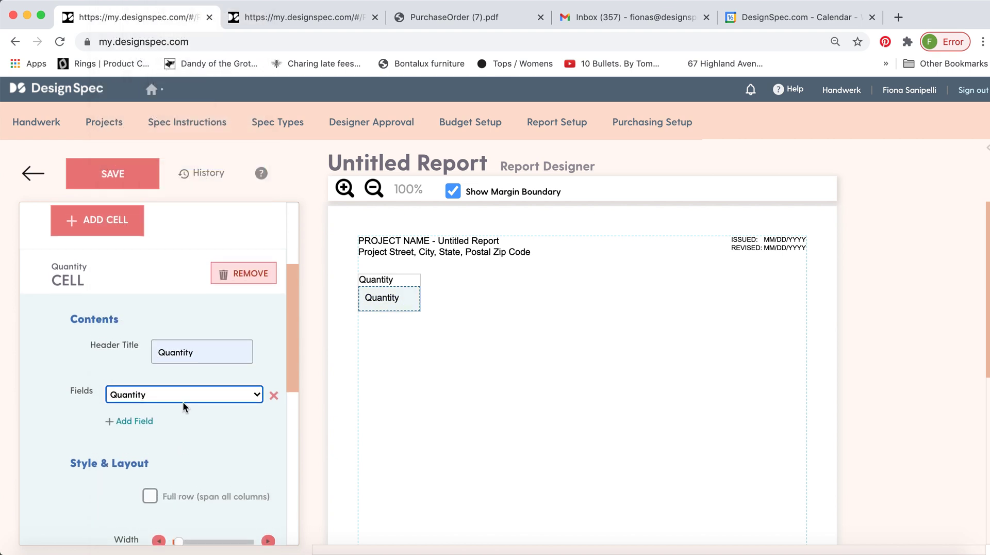
click(115, 226)
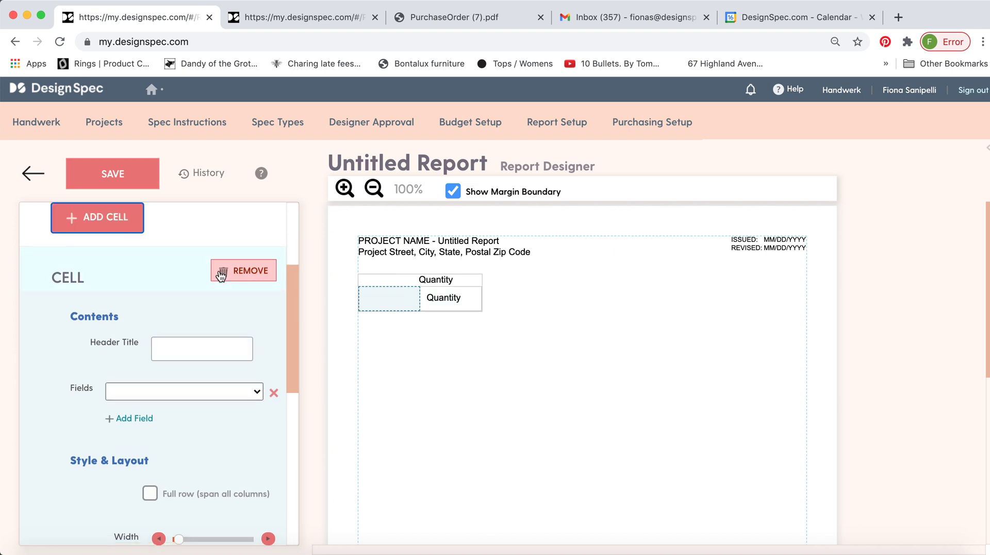
Step: Title the new cell Spec Code and give it the Code and Description fields
click(212, 338)
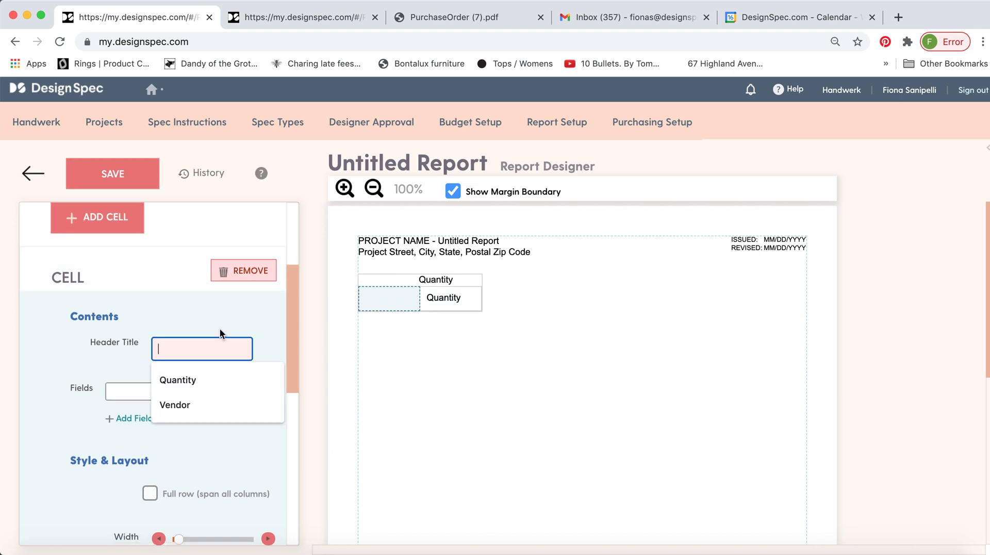
text(Spec Code)
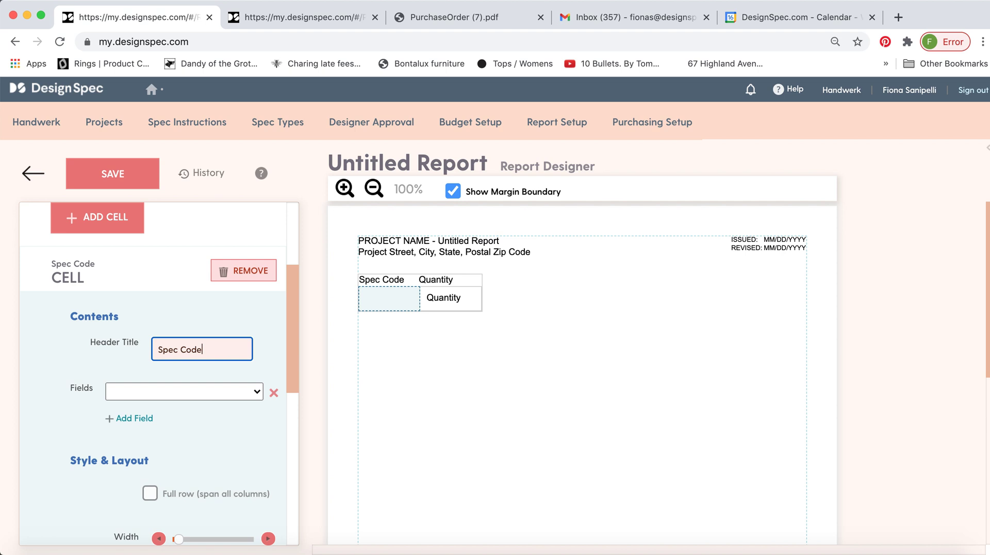
click(243, 392)
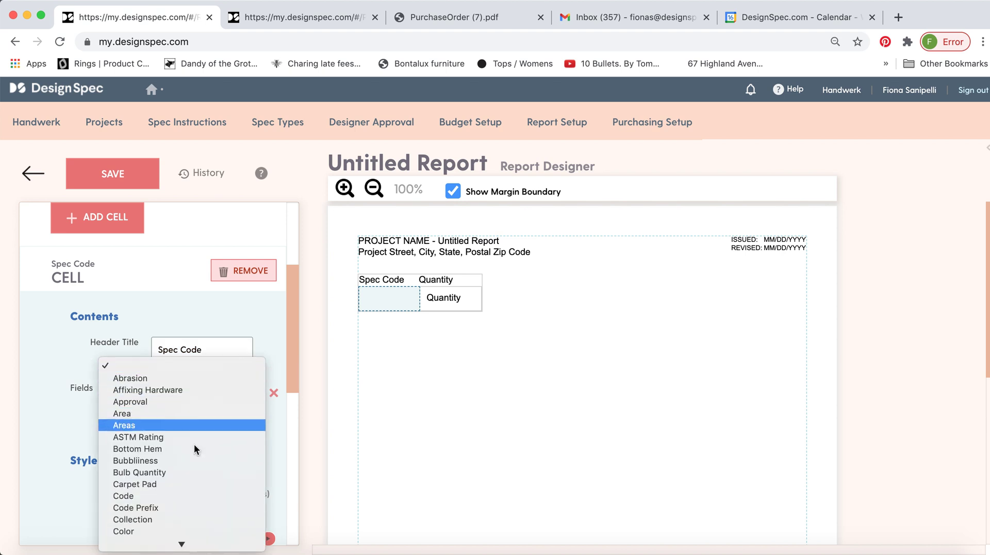
click(144, 495)
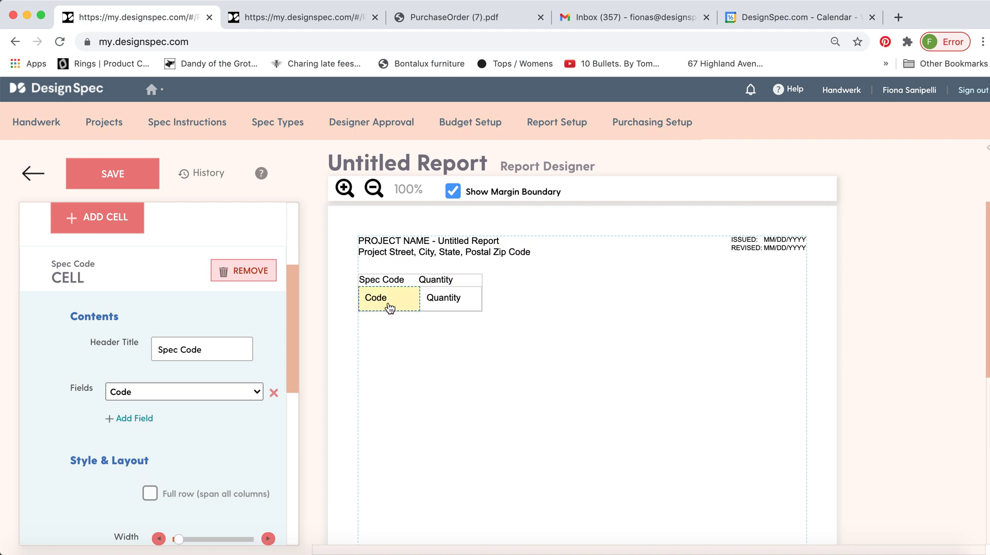
click(133, 417)
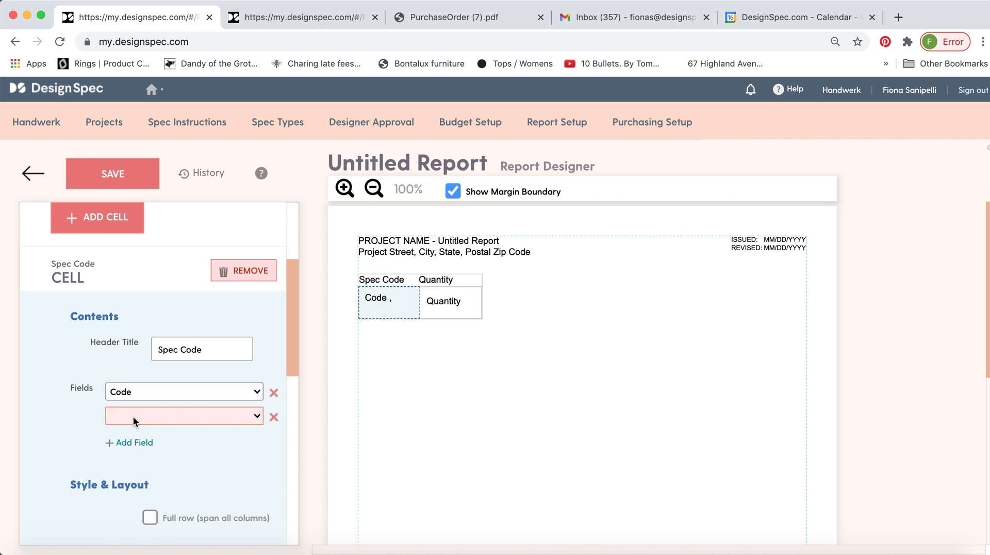
click(255, 415)
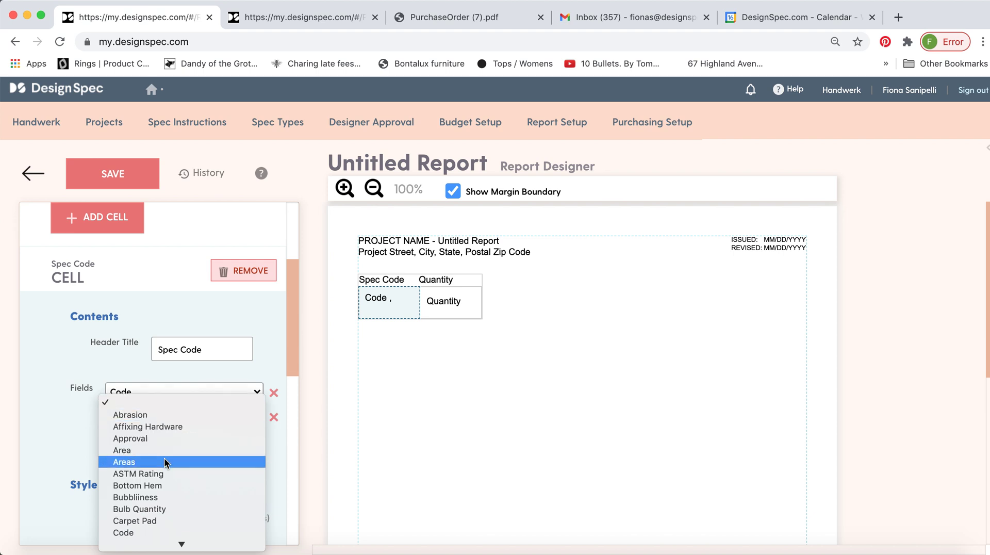
scroll(164, 457, down, 5)
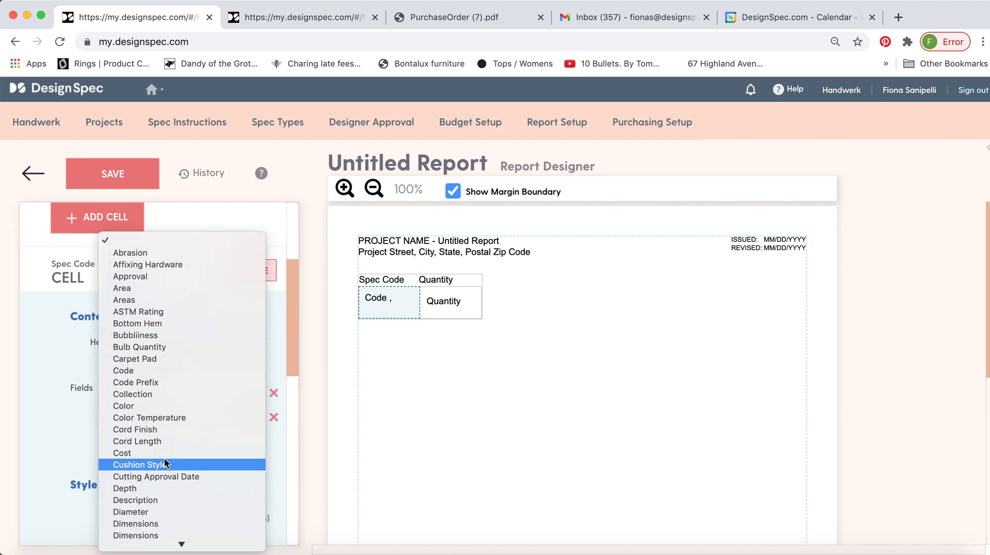
click(146, 487)
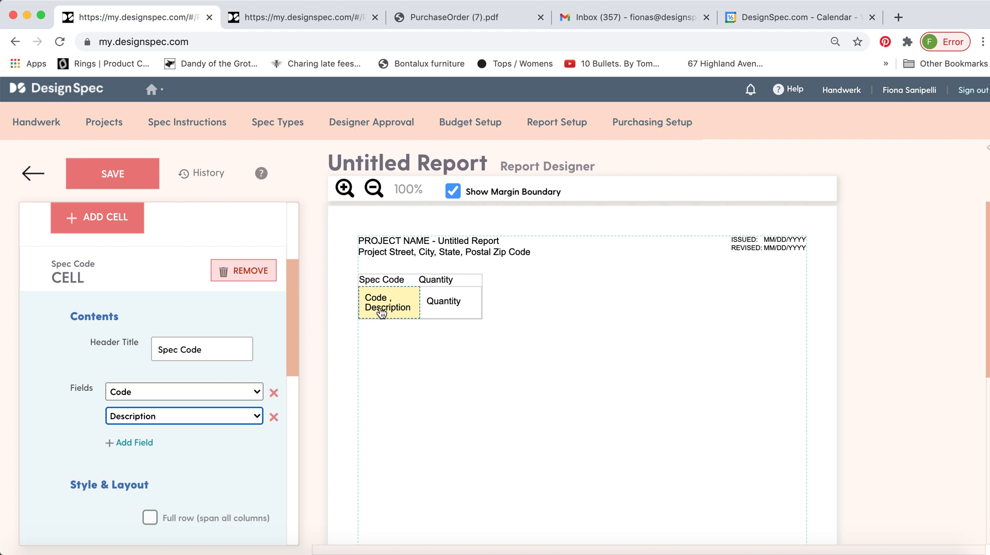
Step: Widen the Spec Code column to 1.5 inches and move it after Quantity
scroll(250, 393, down, 4)
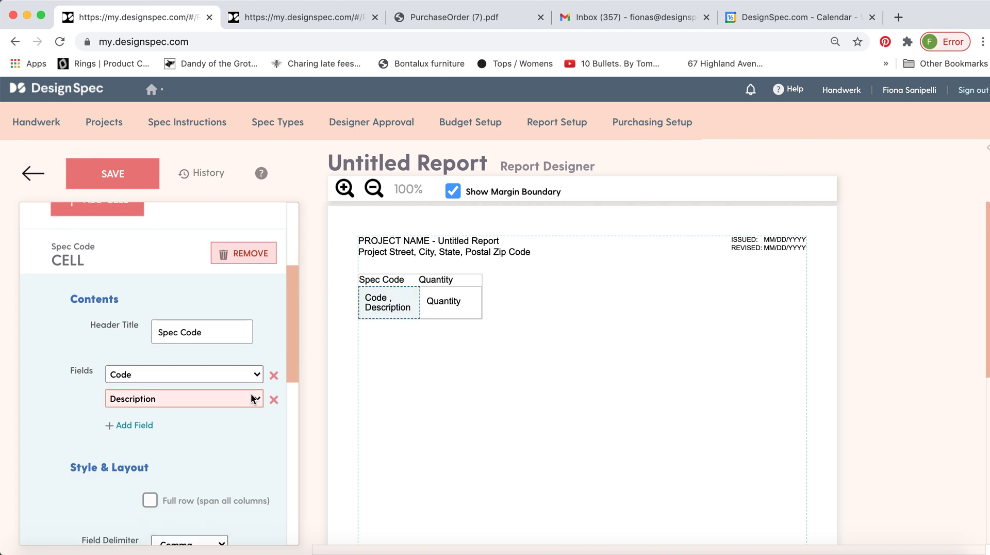
scroll(249, 394, down, 3)
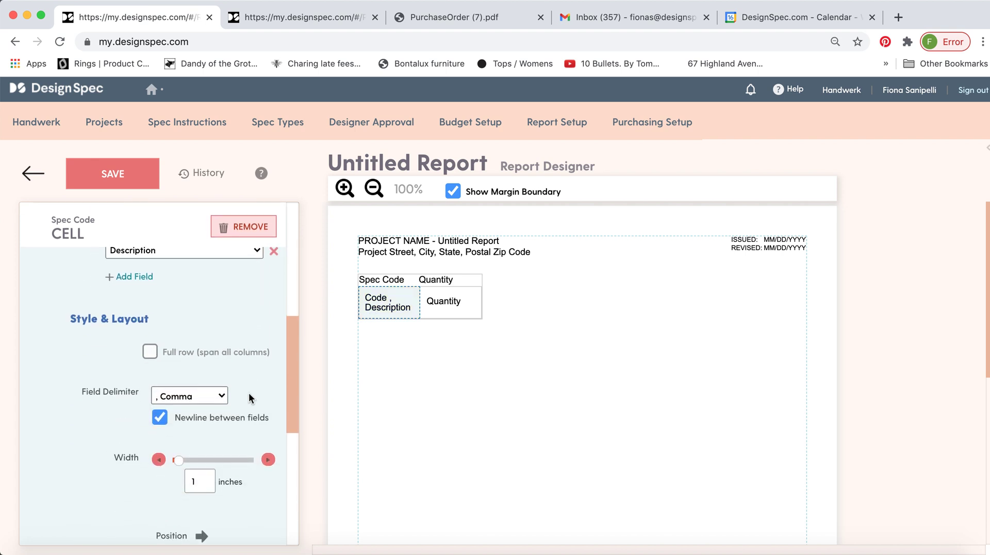
scroll(237, 385, down, 1)
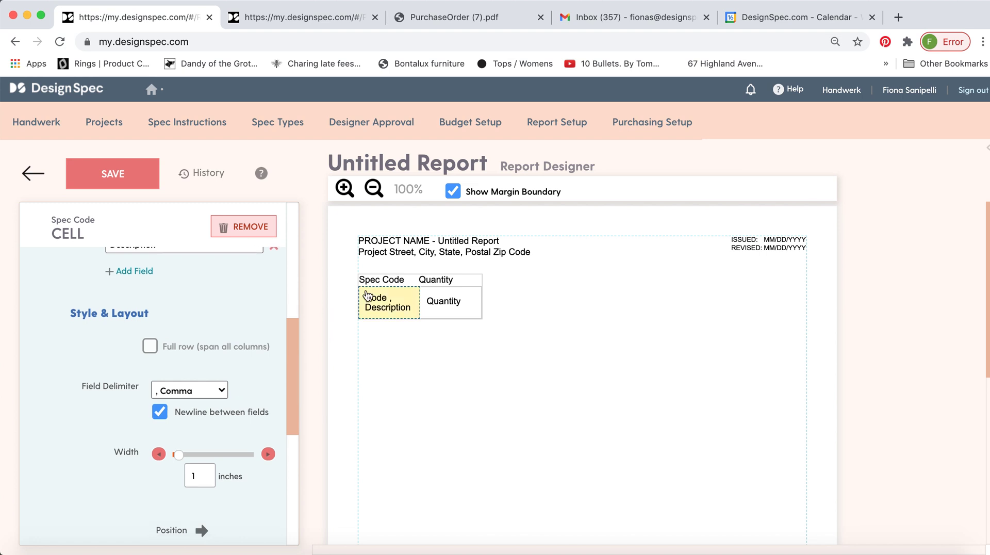
click(269, 454)
click(269, 454)
click(269, 455)
click(269, 454)
click(269, 454)
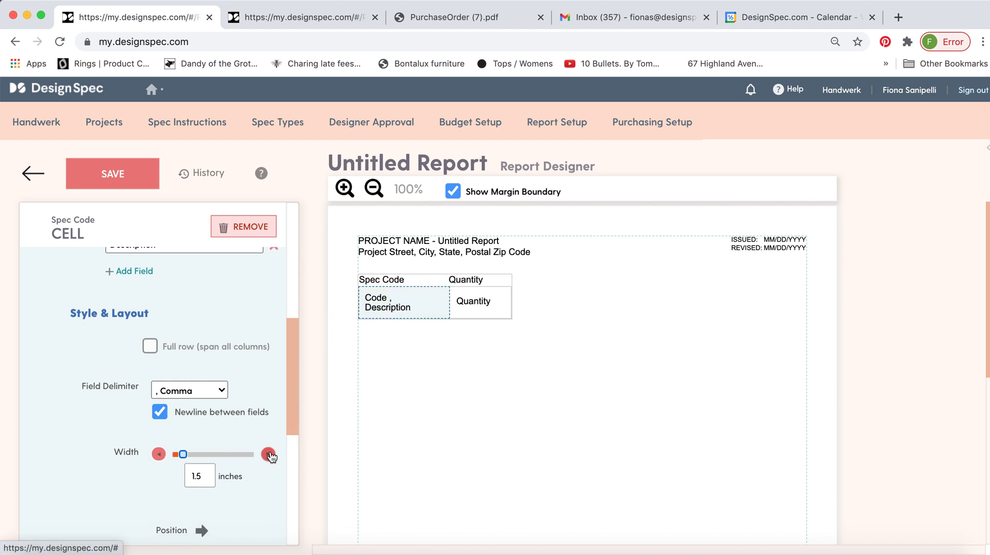
scroll(242, 475, down, 1)
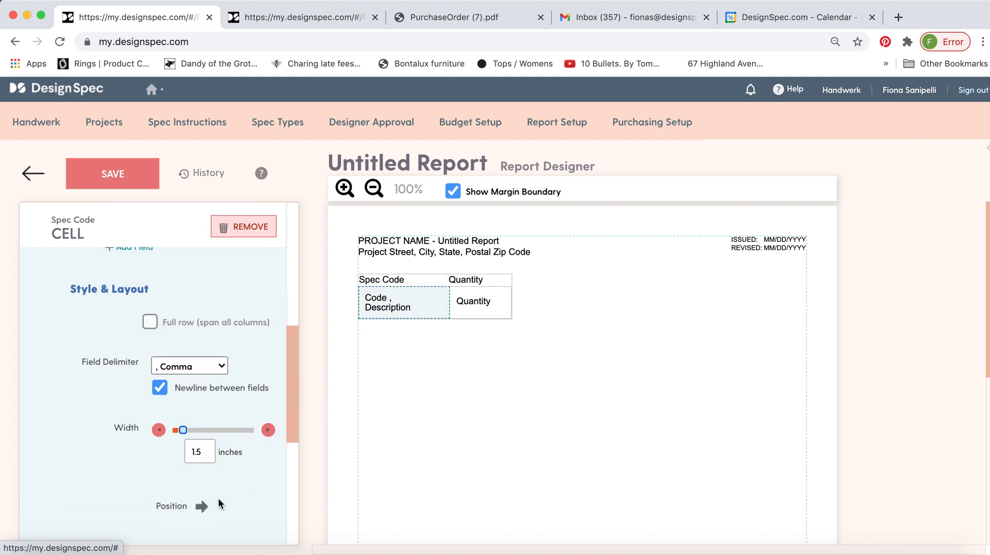
click(202, 506)
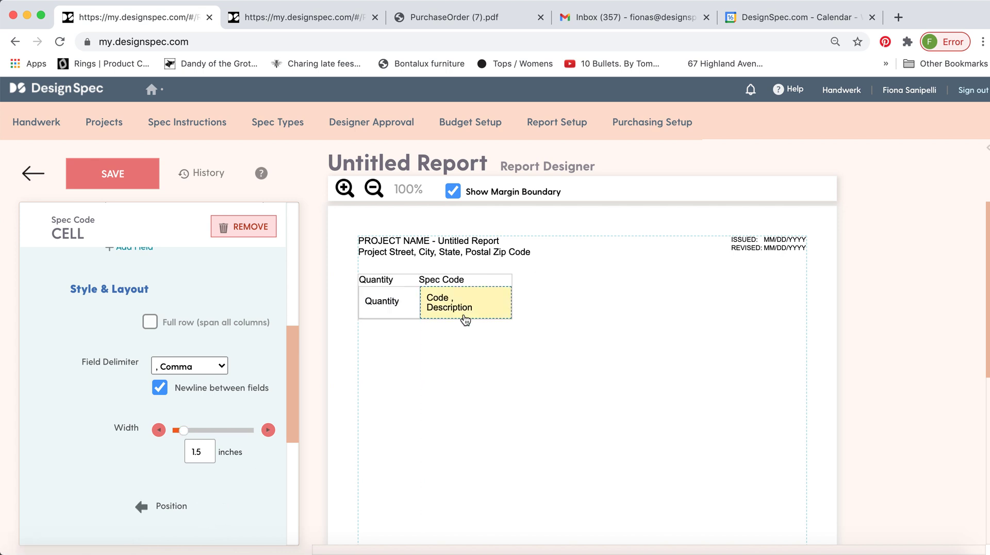
scroll(253, 374, up, 3)
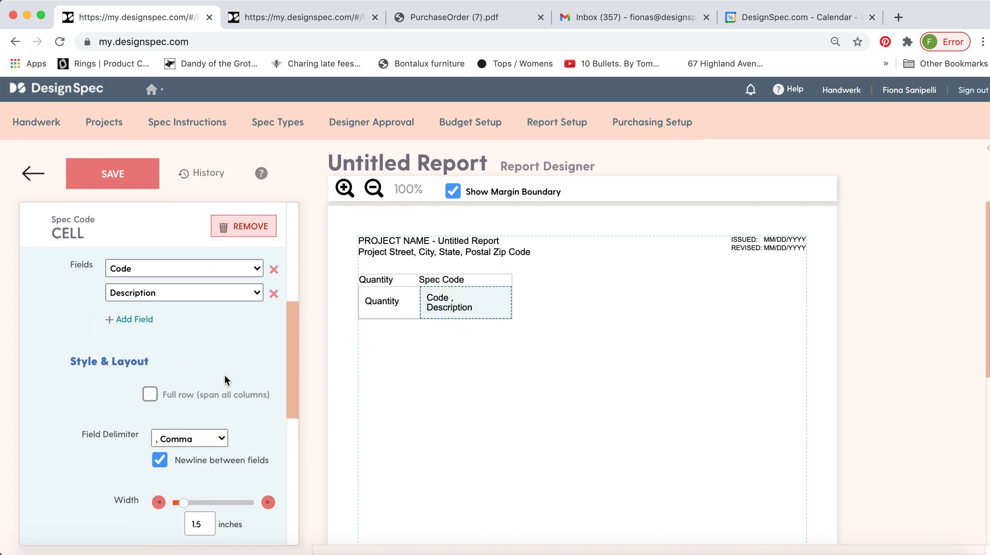
scroll(225, 379, up, 5)
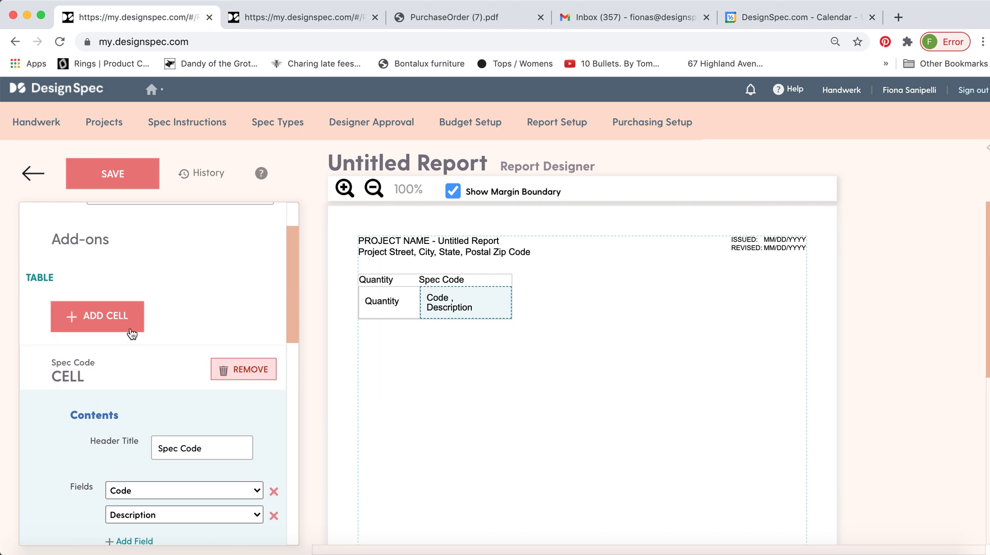
click(132, 334)
Step: Title the new cell Vendor and fill it with the Vendor Address field
click(177, 353)
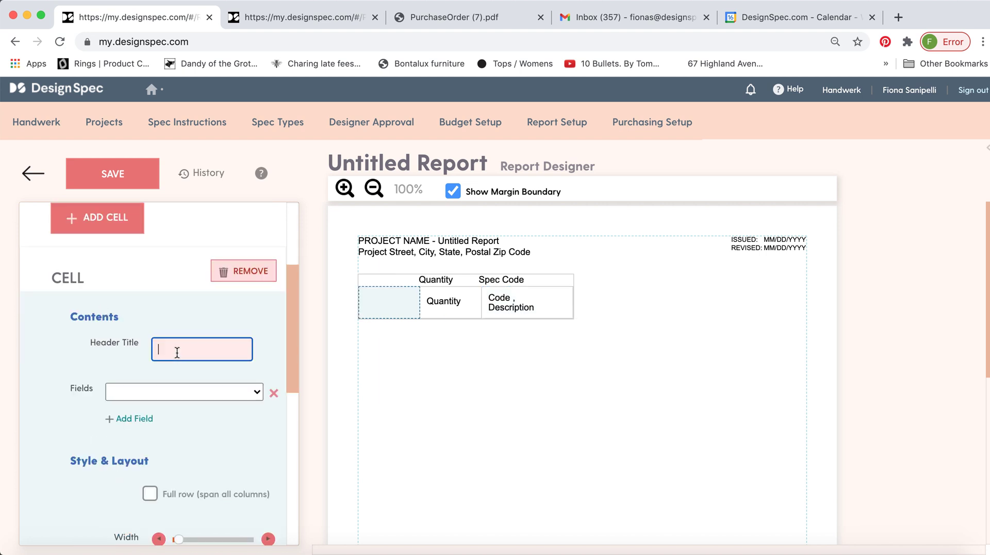
text(Vendor)
click(265, 357)
scroll(265, 357, down, 2)
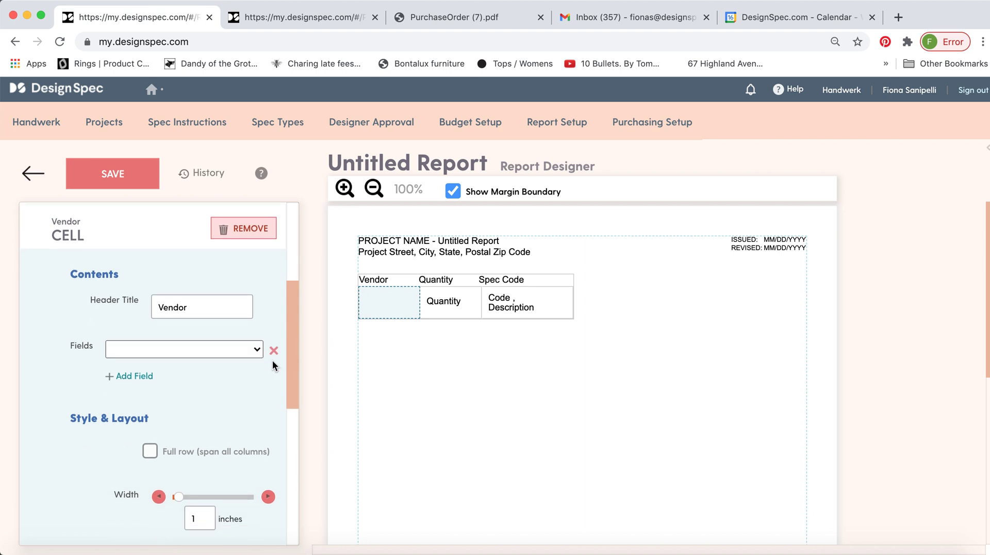
click(260, 351)
scroll(178, 420, down, 10)
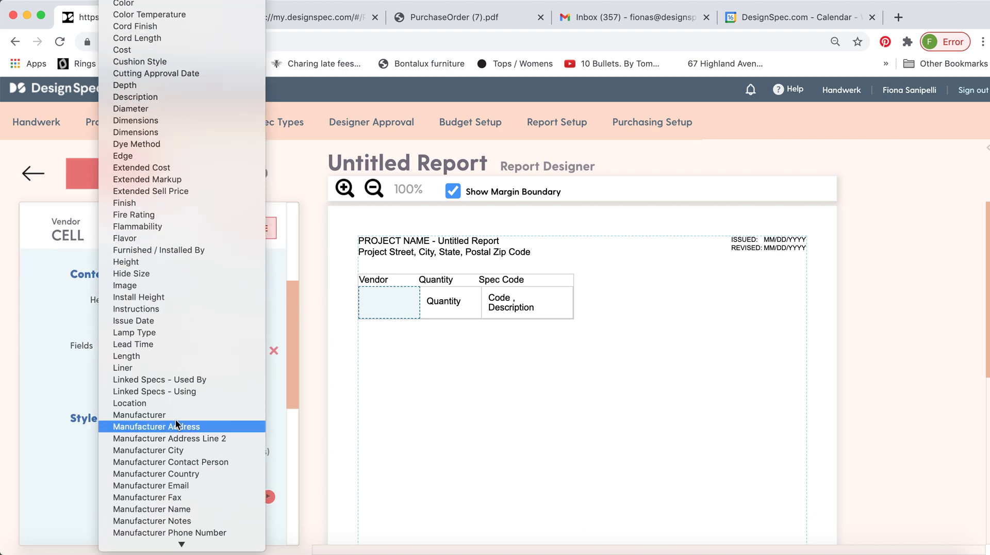
scroll(177, 413, down, 12)
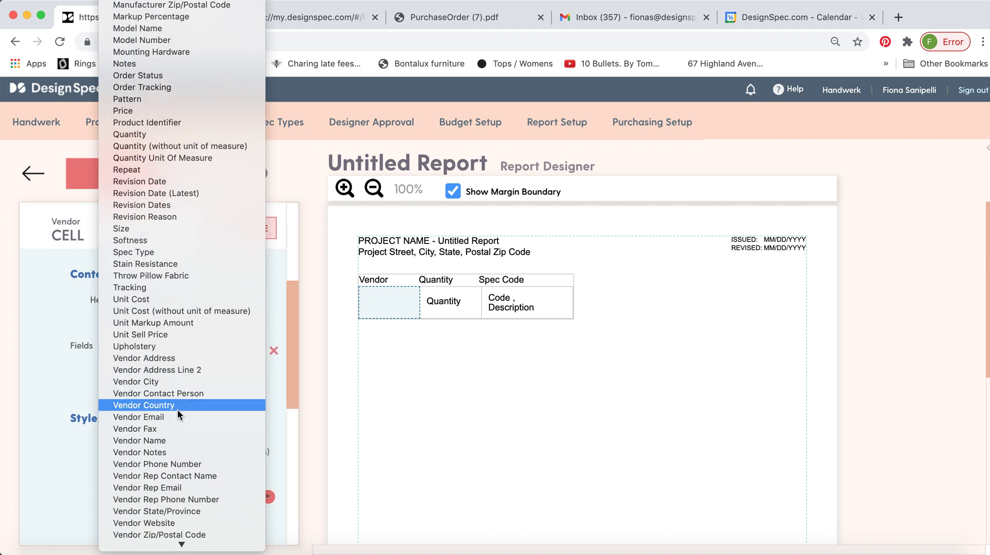
click(154, 358)
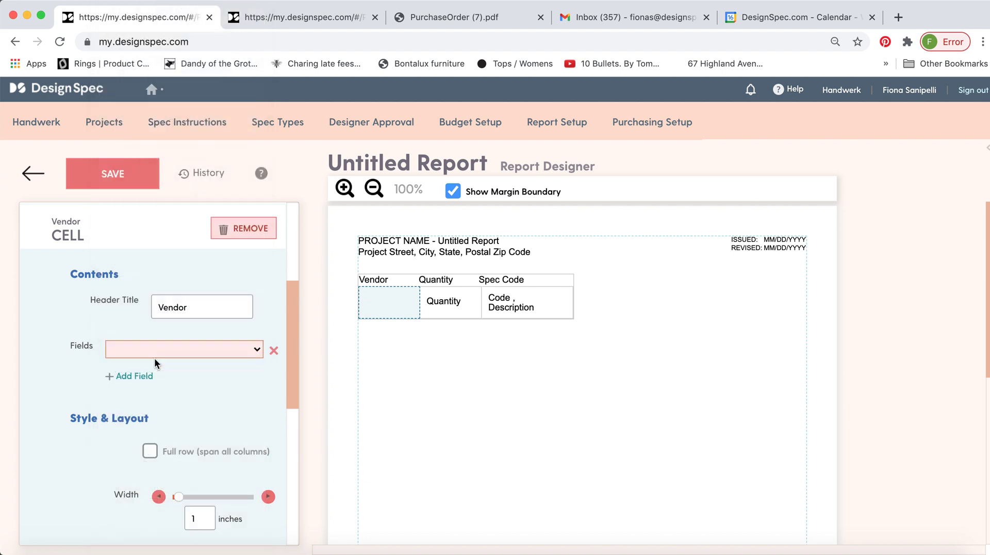
Step: Add Vendor Name as a second field and make the Vendor cell span the full row
click(133, 381)
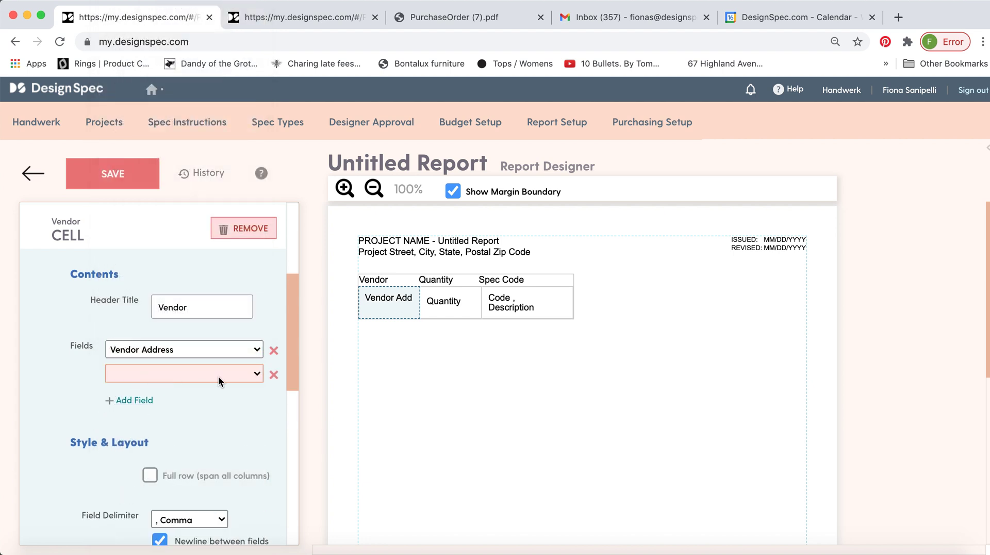
click(256, 375)
scroll(155, 397, down, 10)
scroll(164, 397, down, 10)
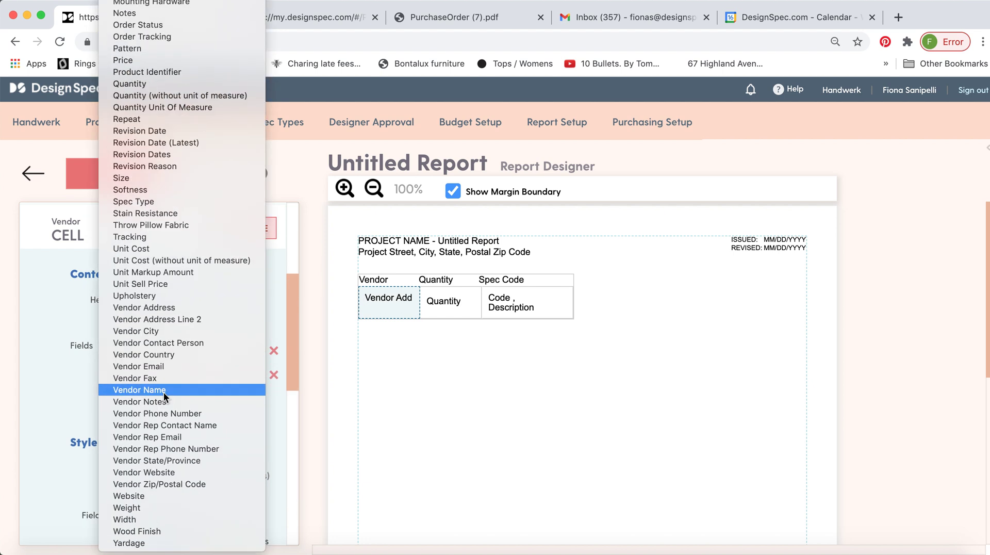
click(162, 391)
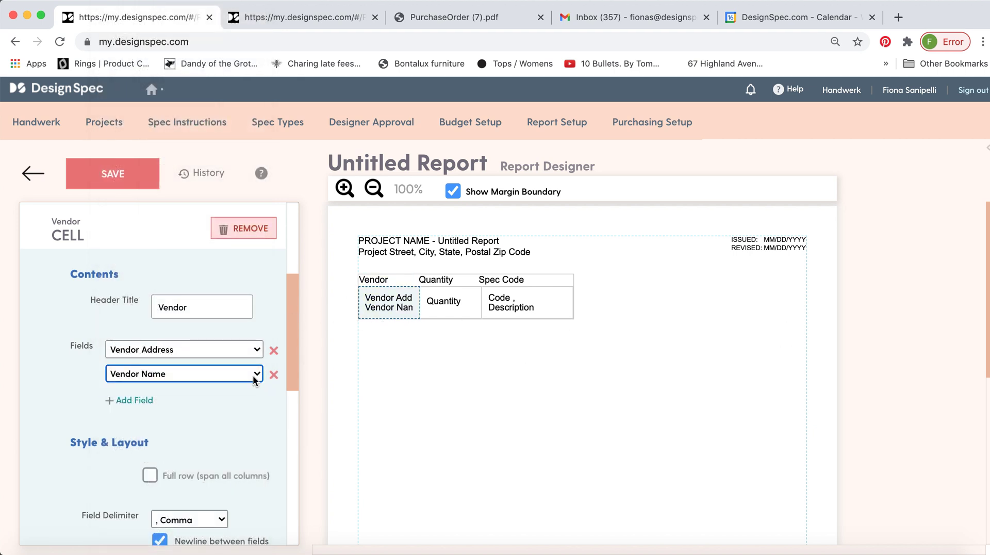
scroll(215, 385, down, 2)
click(150, 422)
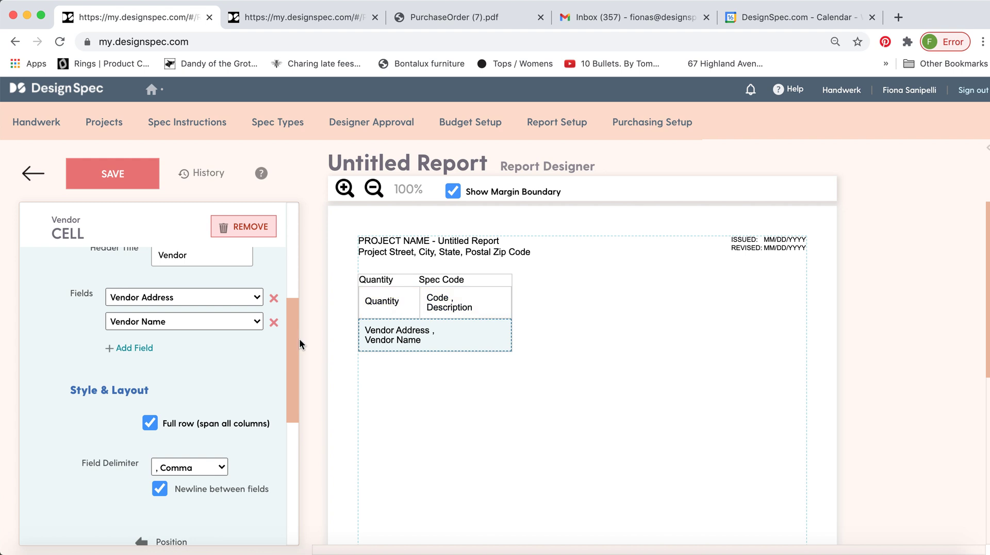
scroll(240, 363, up, 3)
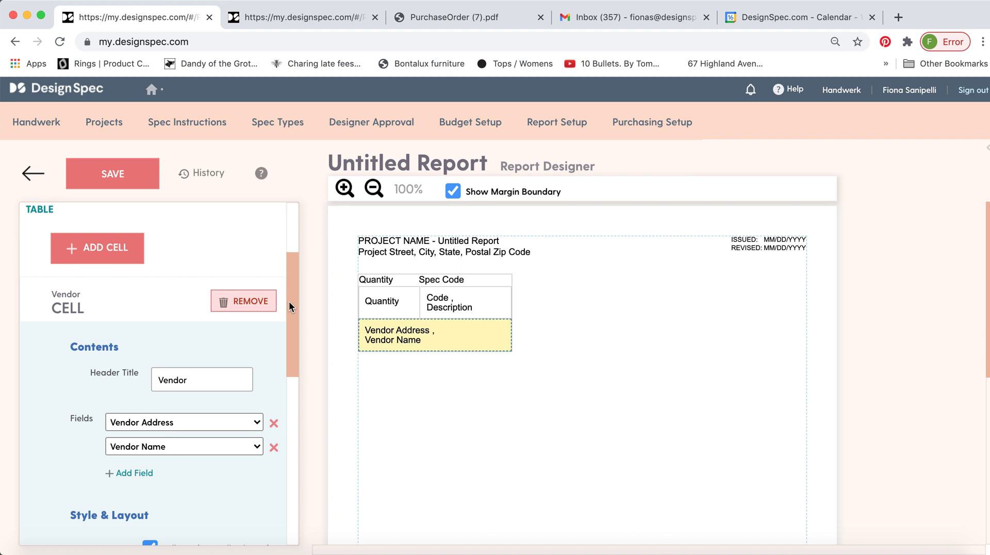
click(97, 248)
Step: Add a 1-inch Image column headed 'Image' that shows the Image field
click(199, 348)
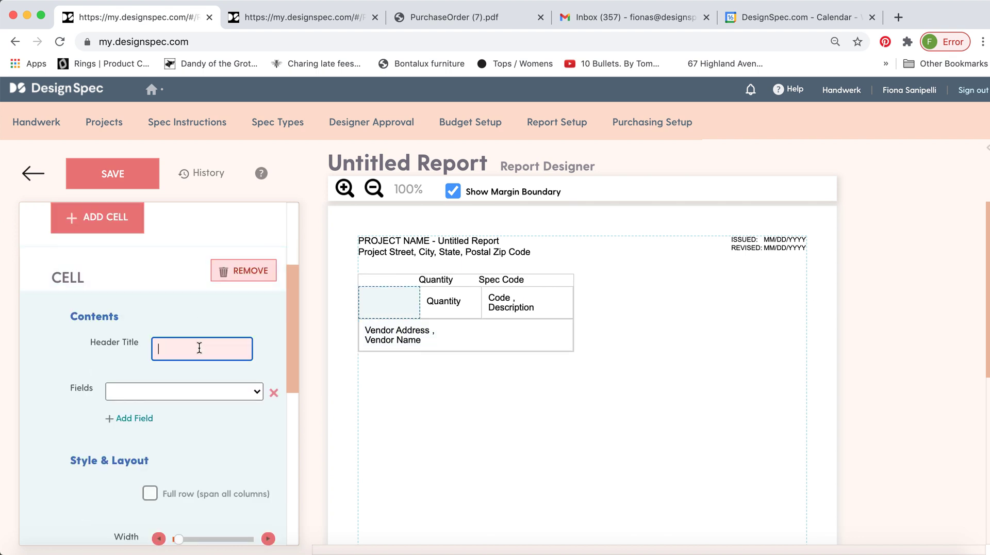
text(Image)
click(258, 391)
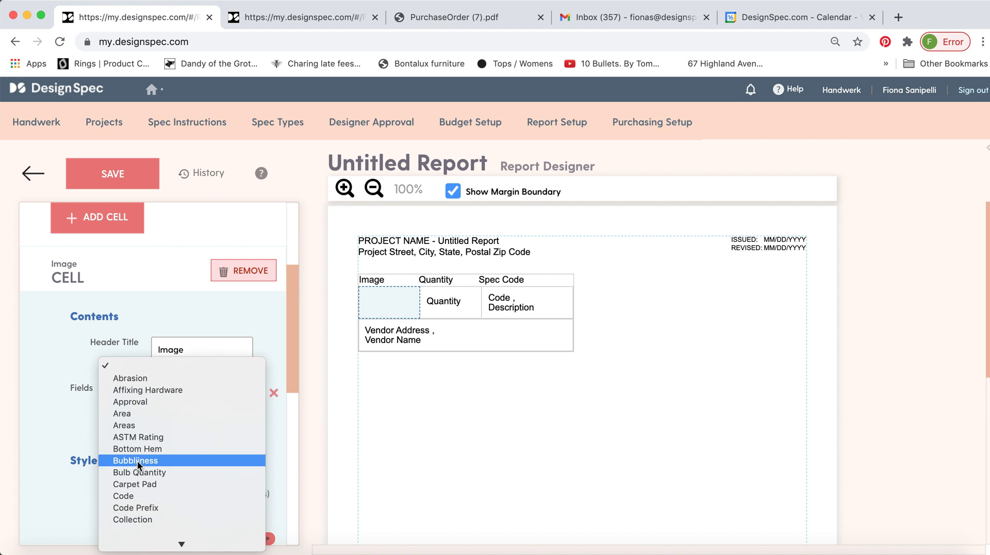
scroll(138, 460, down, 10)
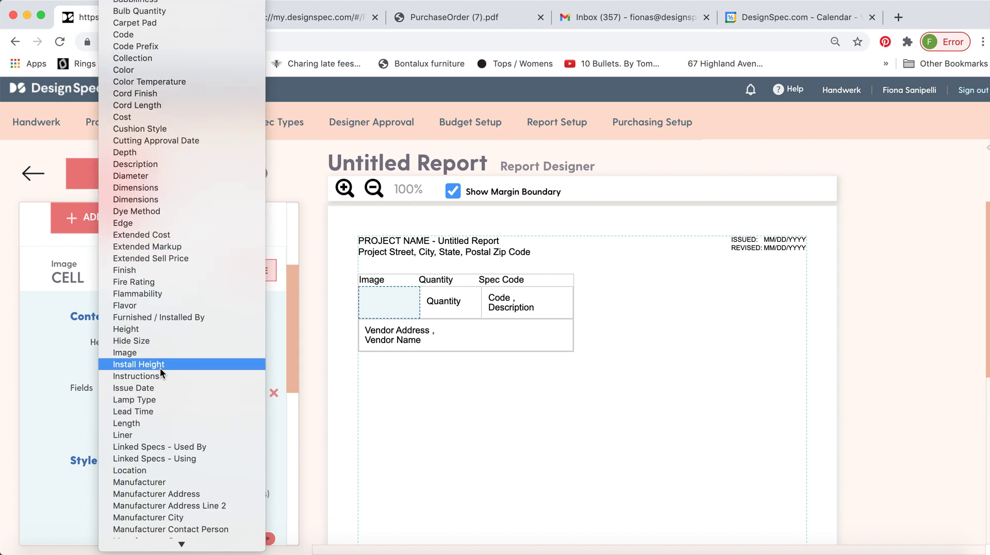
scroll(160, 369, down, 4)
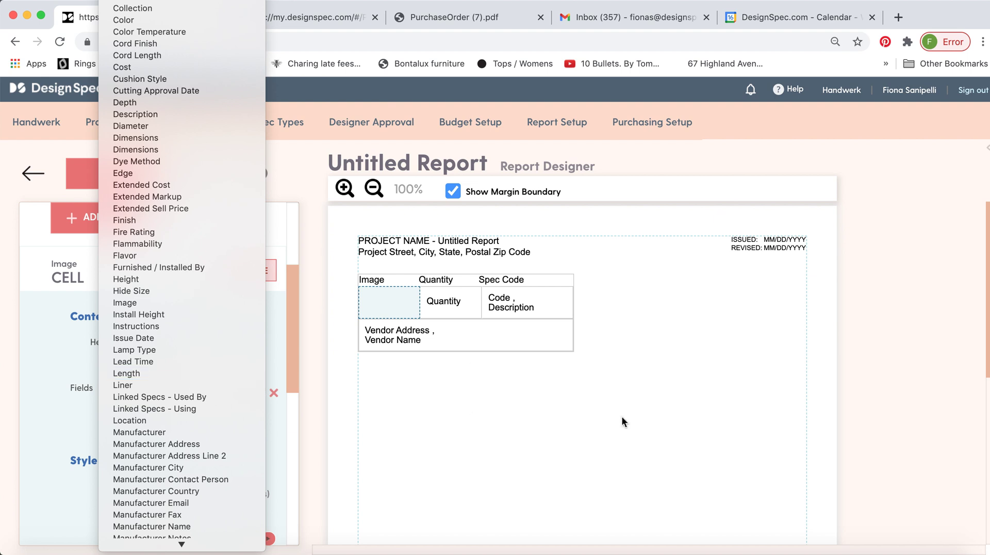
click(125, 303)
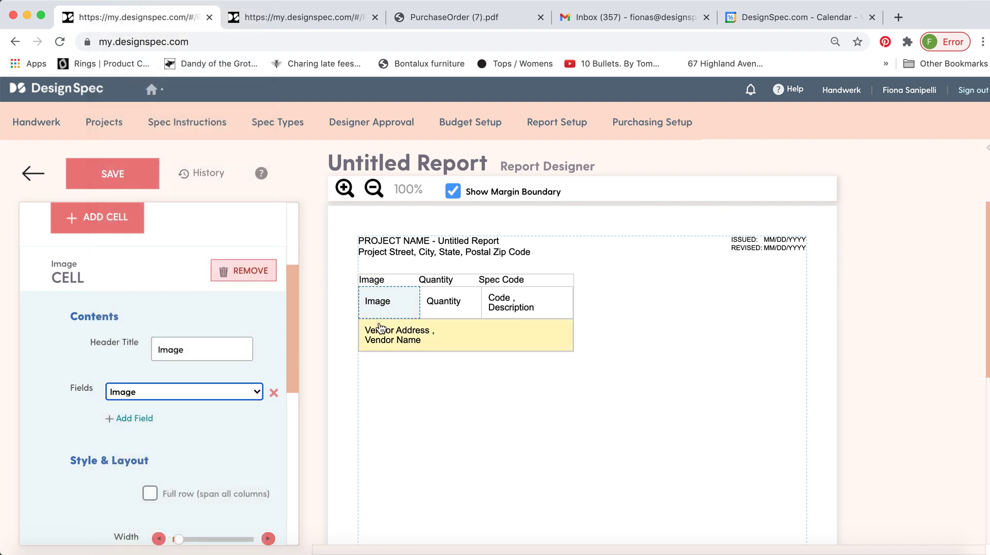
scroll(224, 410, down, 3)
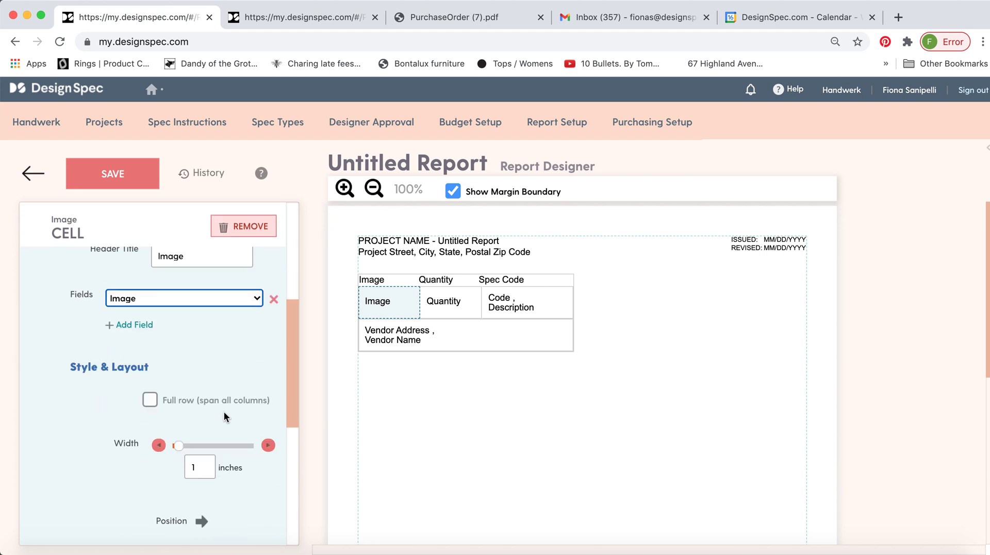
scroll(223, 416, down, 2)
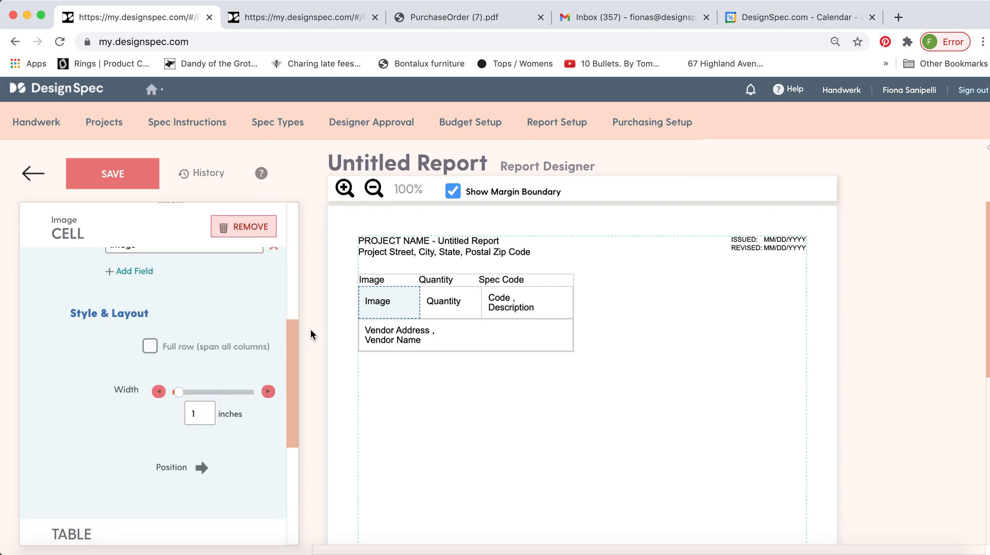
click(383, 285)
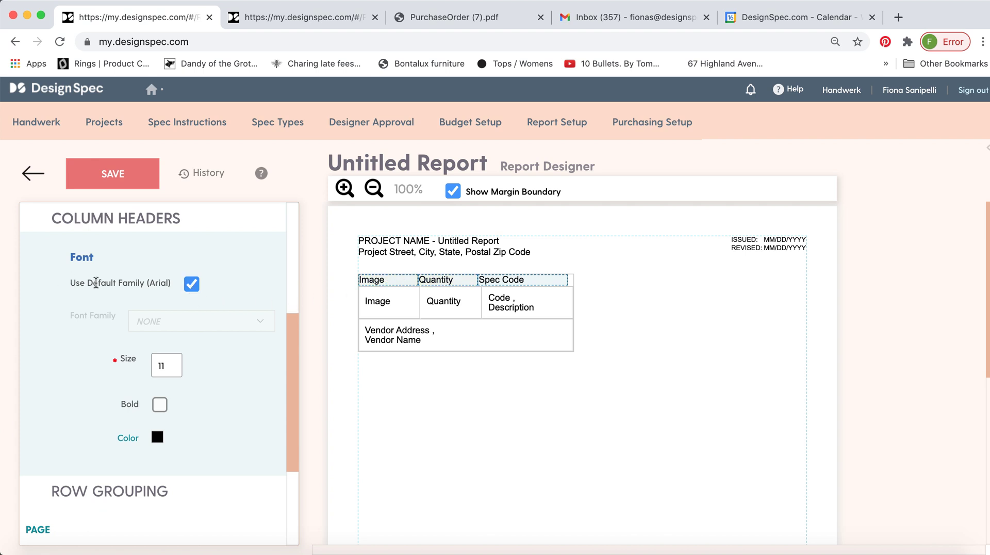
Step: Switch the column headers from default Arial to Calibri and colour them blue
click(191, 285)
click(258, 325)
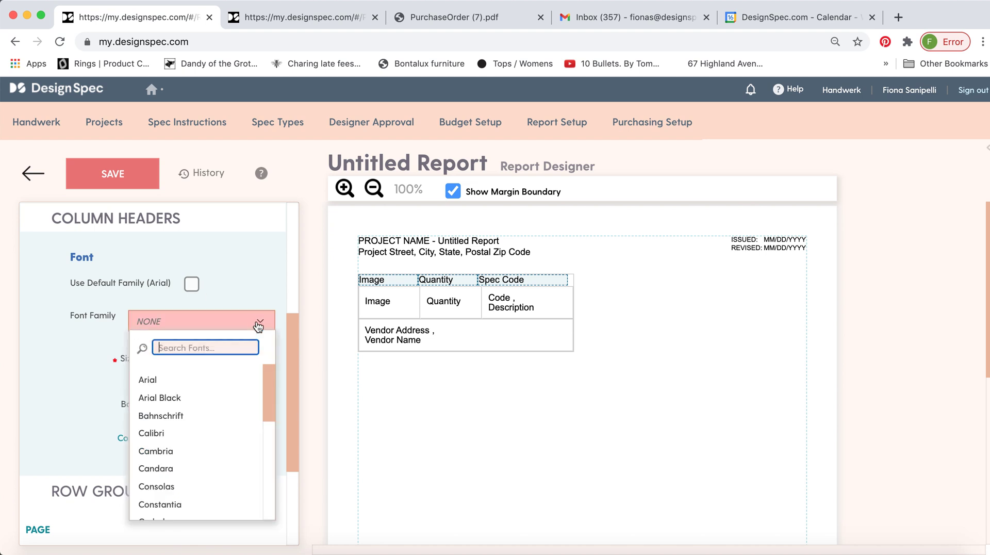
click(164, 436)
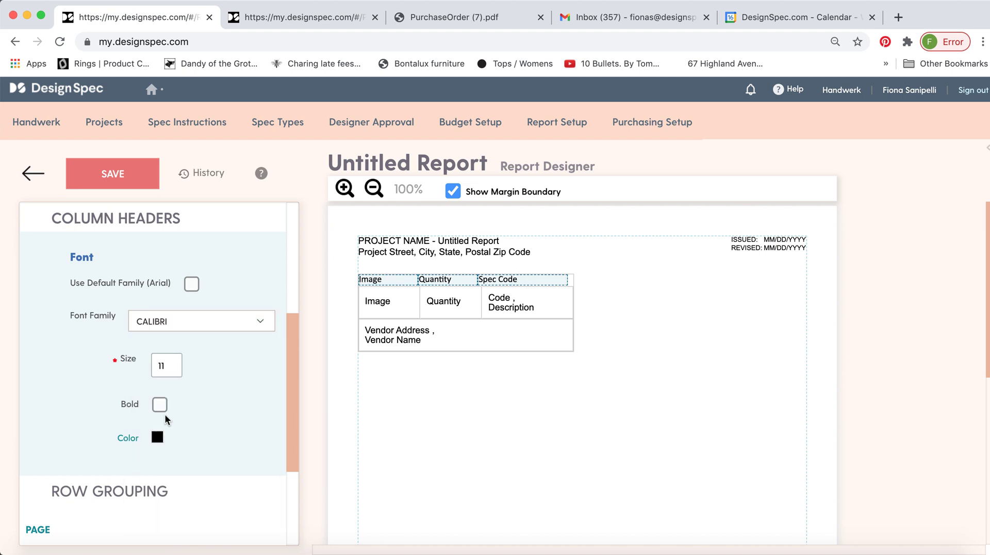
click(157, 437)
scroll(249, 433, down, 2)
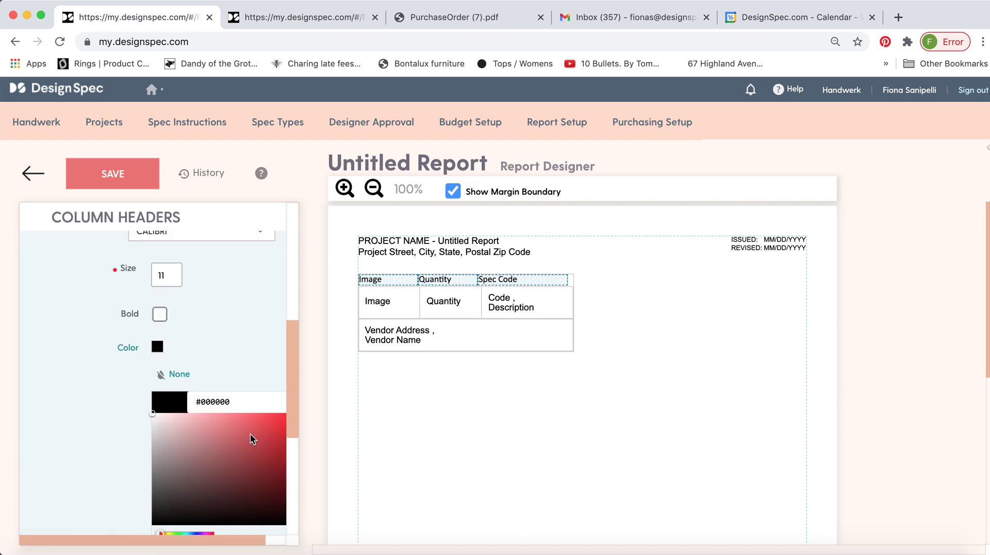
scroll(214, 495, down, 1)
click(195, 535)
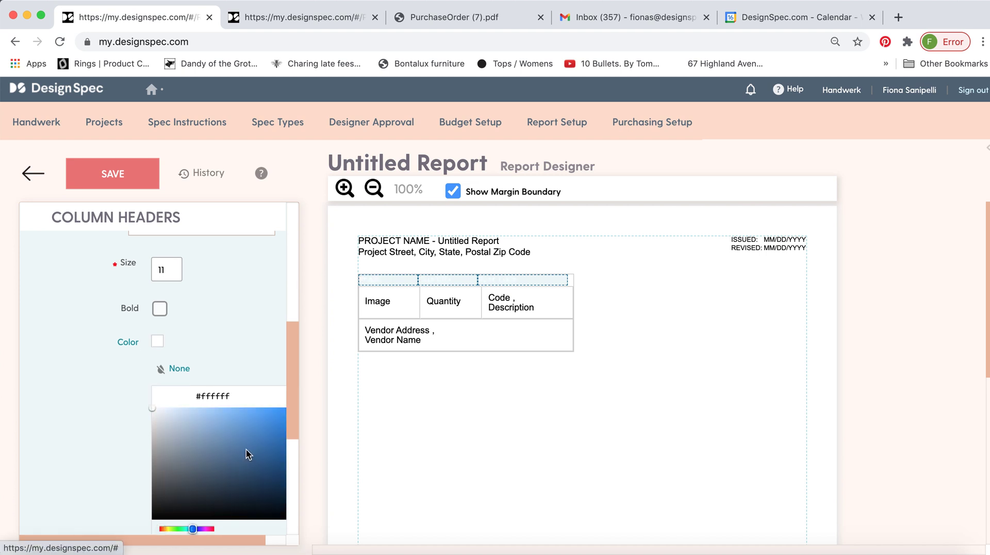
click(256, 434)
click(276, 321)
scroll(270, 320, up, 7)
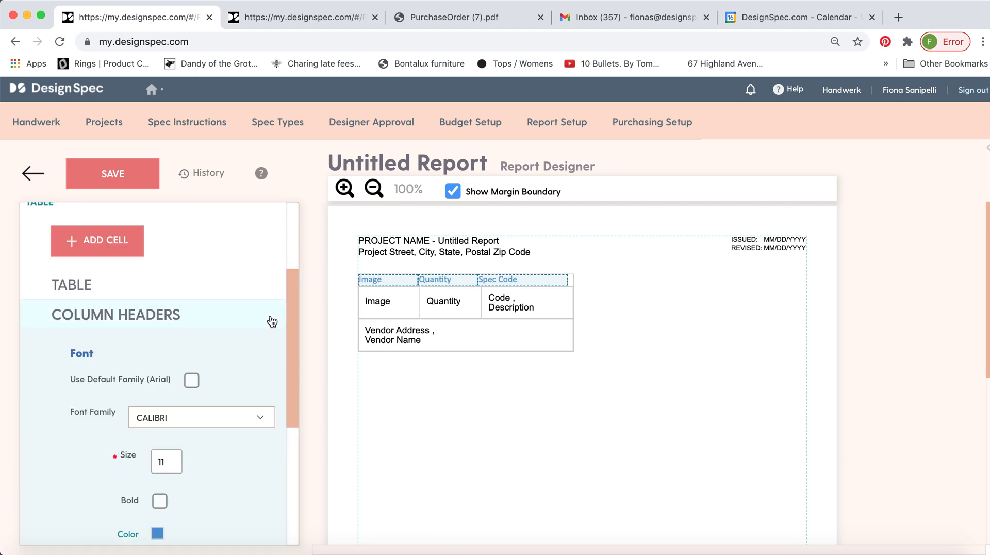
Step: Select the word 'Untitled' in the report's Name field
click(125, 256)
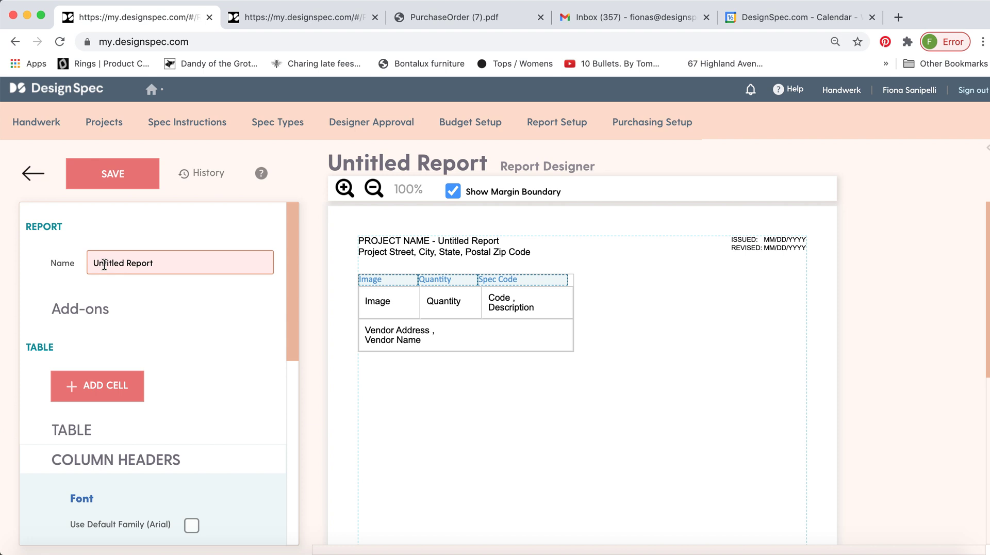
click(104, 264)
drag(94, 262, 122, 263)
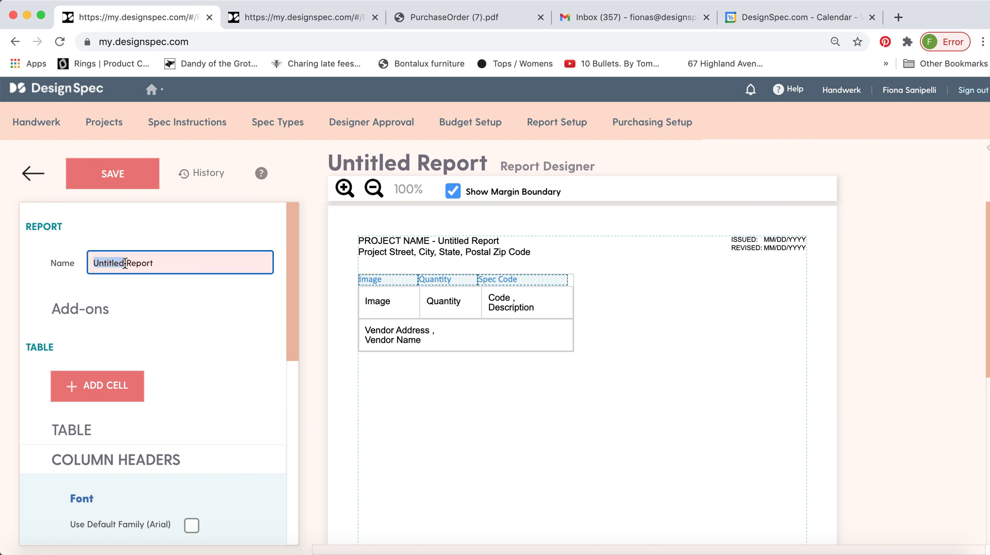
click(155, 269)
drag(127, 262, 89, 263)
click(90, 263)
Step: Leave the report designer and start a new Full Page Report
click(34, 174)
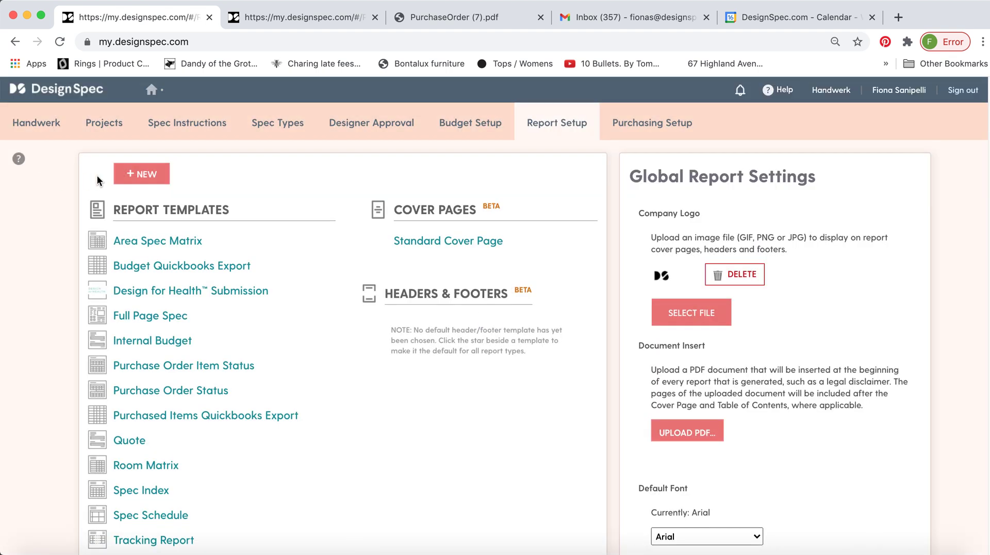
click(139, 175)
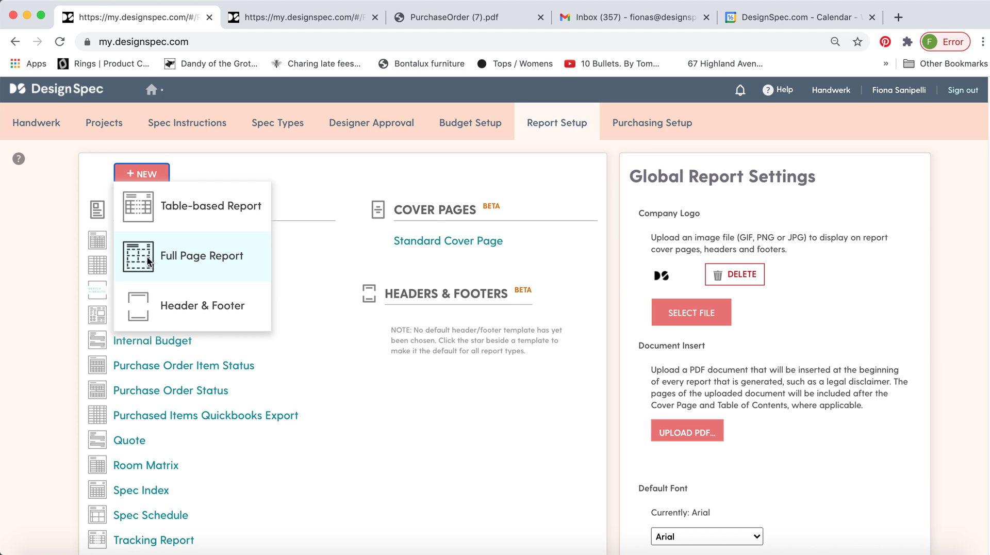
click(147, 256)
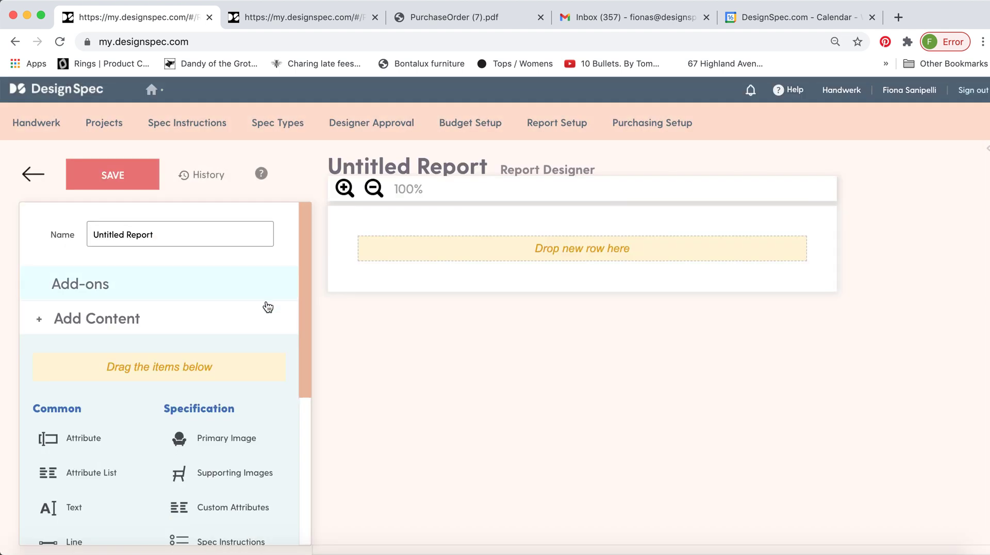
Step: Add the company logo as the first row, narrowed to about half width and centred
drag(310, 341, 306, 422)
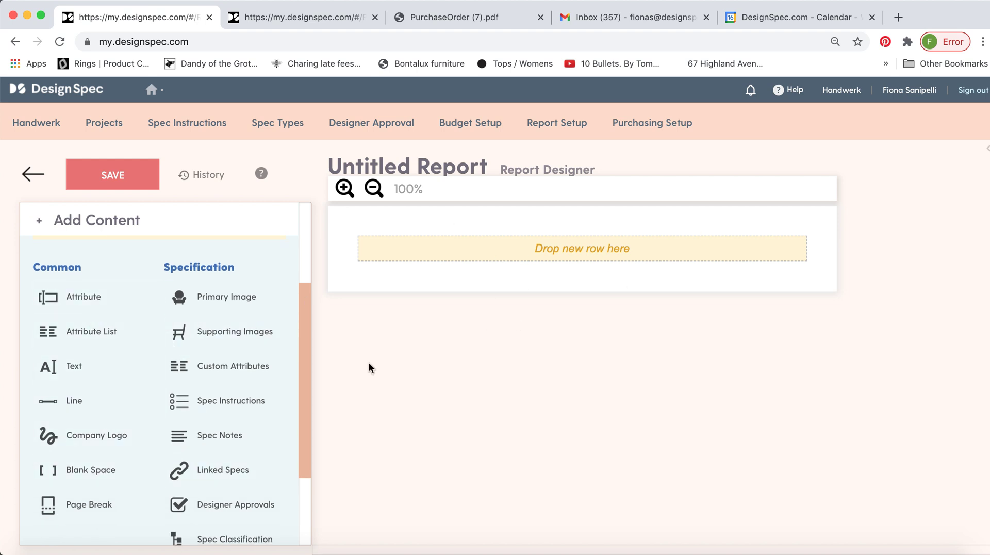
drag(106, 435, 525, 254)
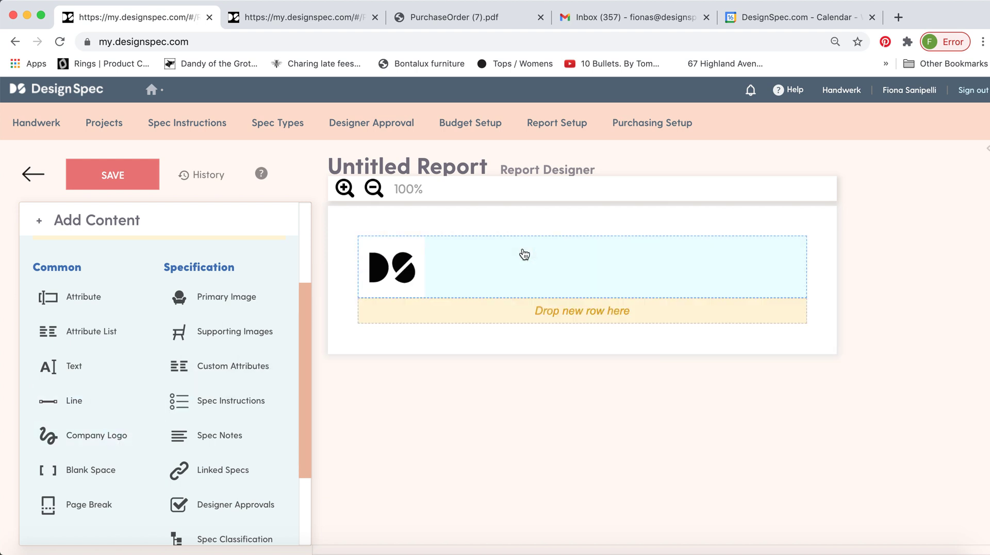
click(411, 284)
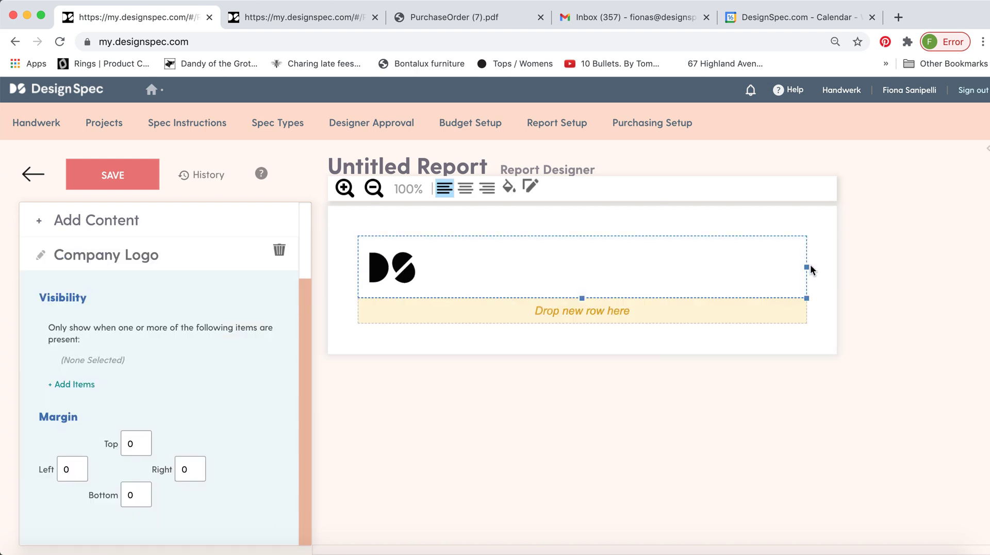
drag(808, 267, 545, 273)
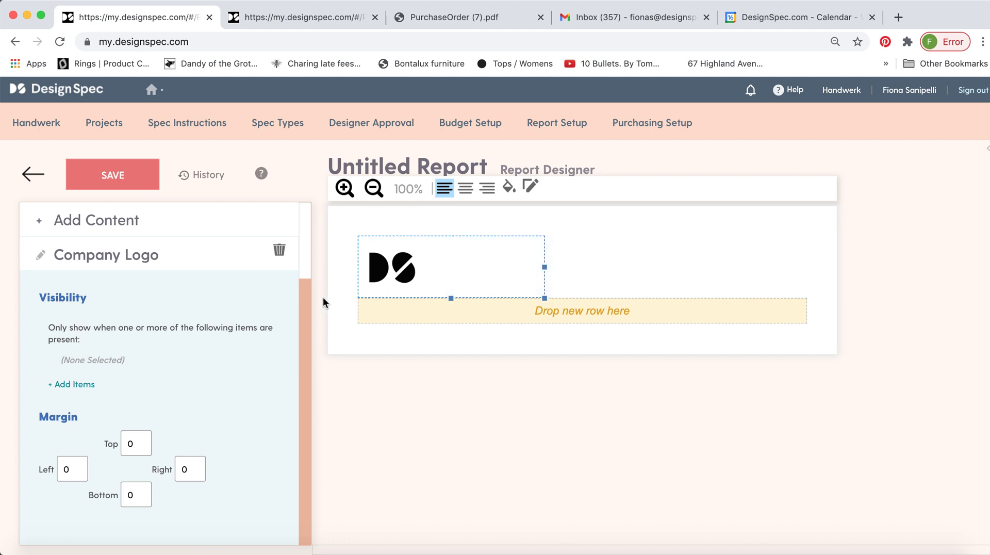
scroll(177, 382, up, 4)
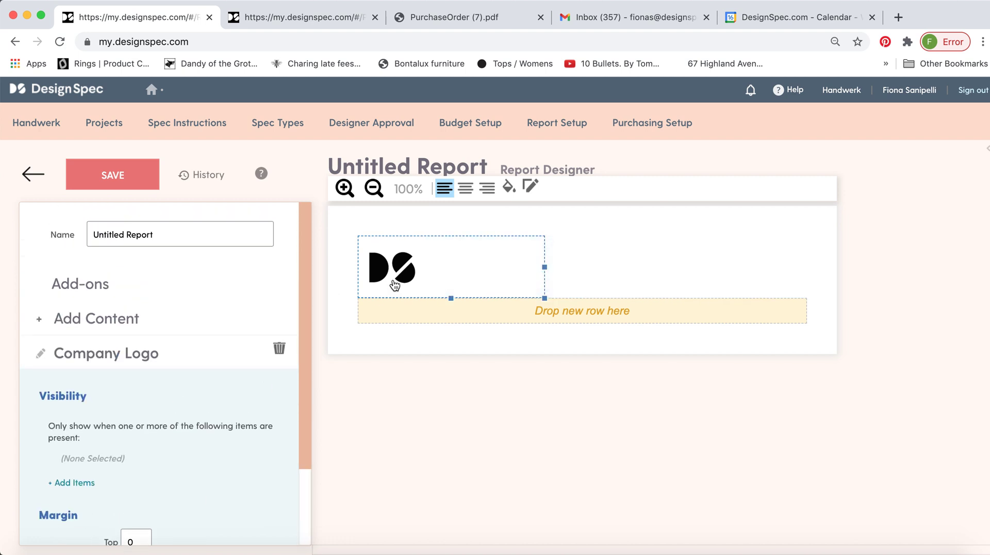
click(466, 189)
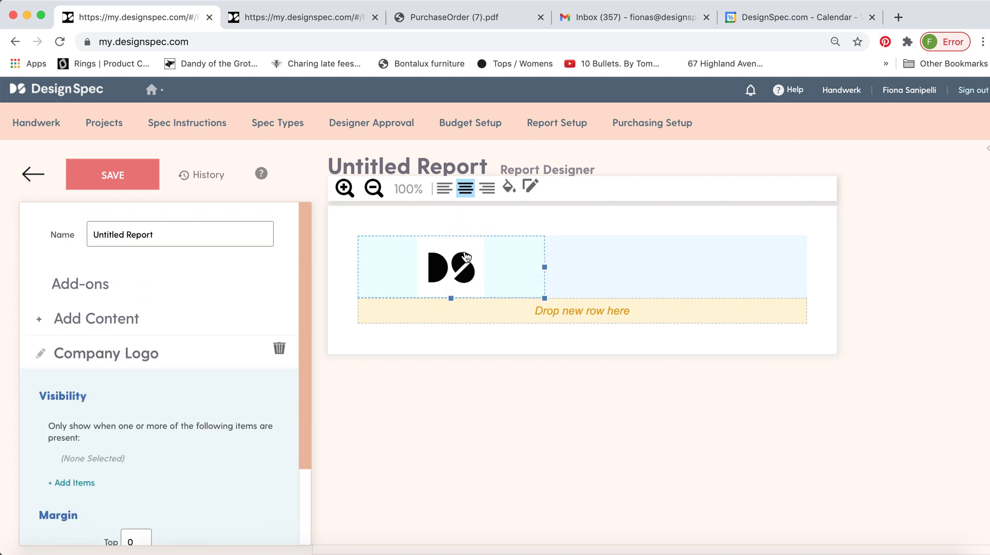
click(349, 267)
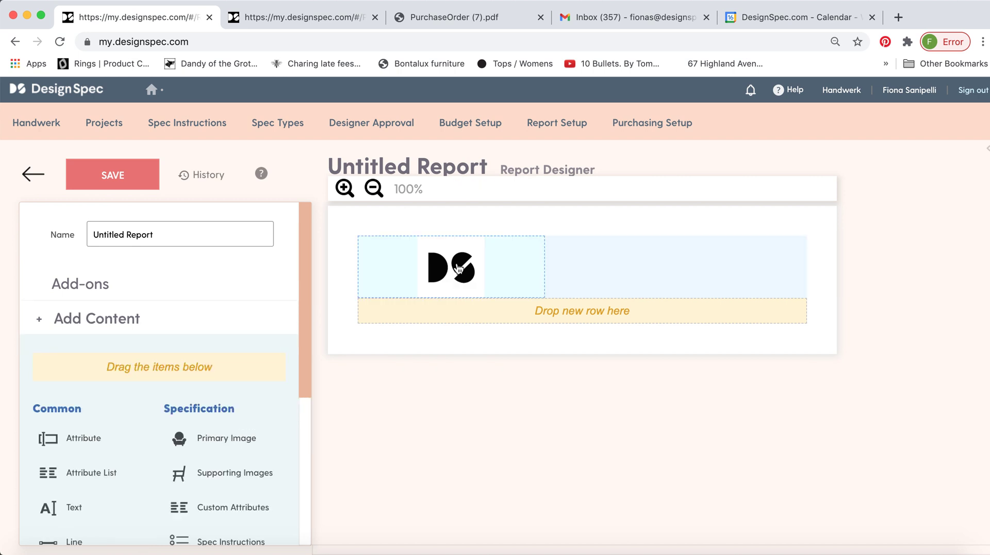
Step: Place a narrowed blank space beside the logo and a divider line beneath the row
scroll(106, 395, down, 2)
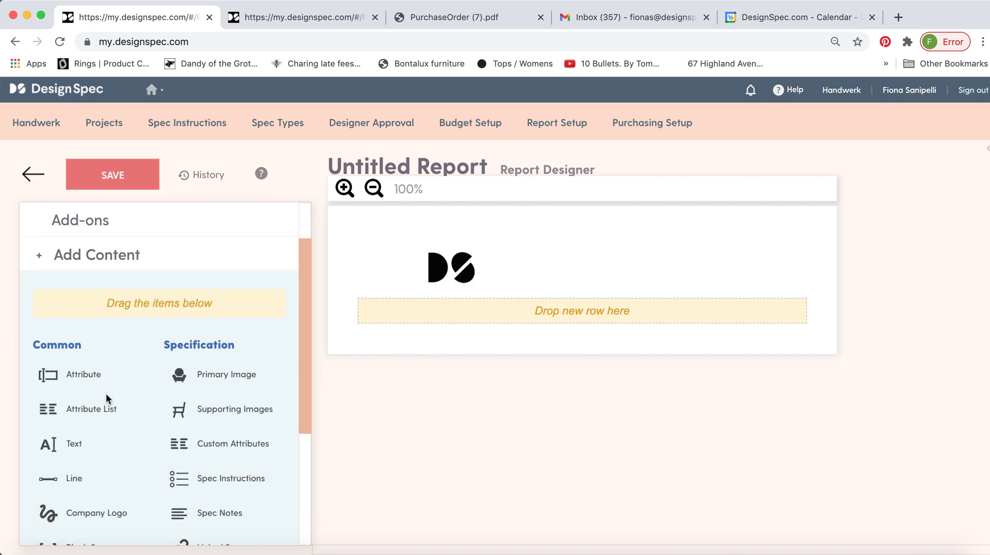
scroll(111, 450, down, 1)
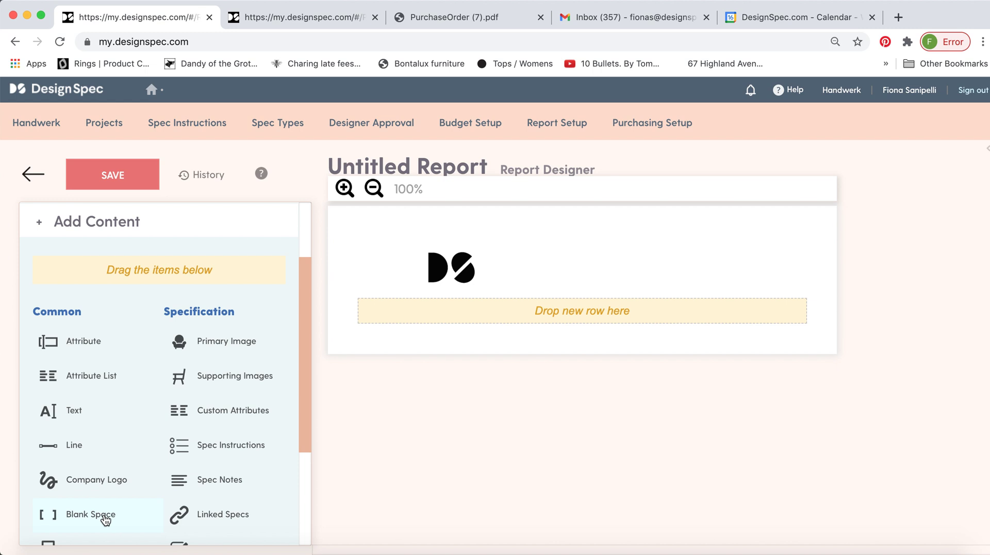
drag(105, 519, 367, 257)
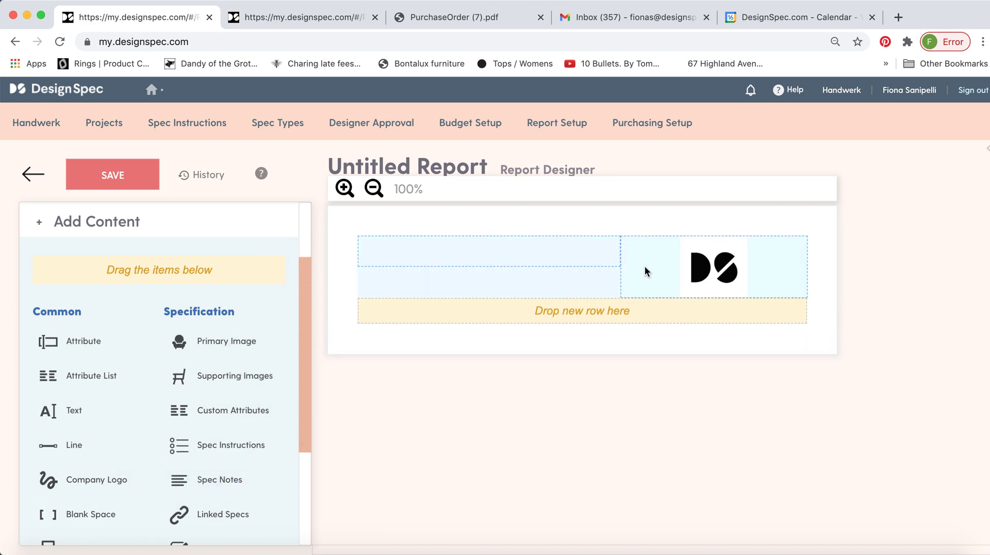
drag(645, 268, 541, 281)
click(624, 258)
drag(623, 256, 487, 258)
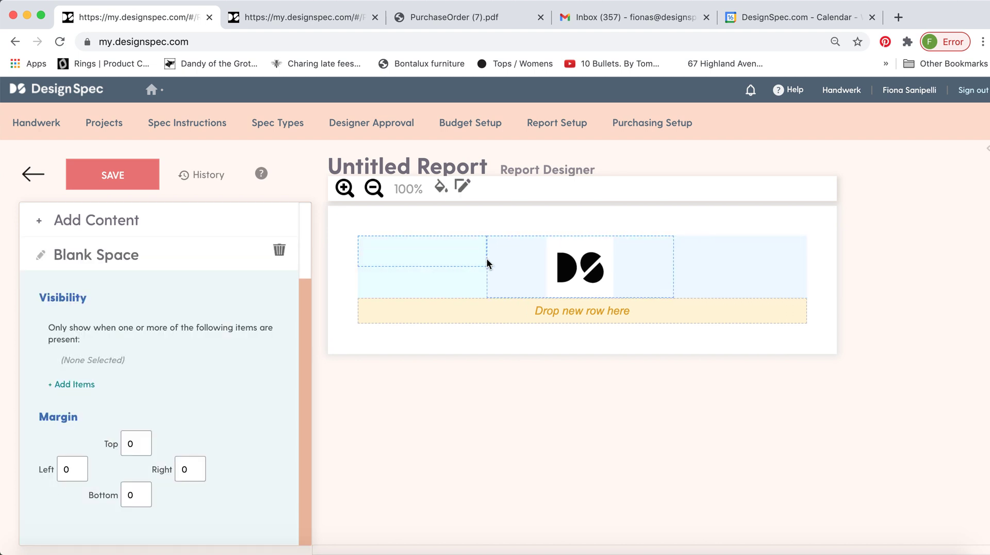
click(334, 277)
drag(80, 452, 567, 328)
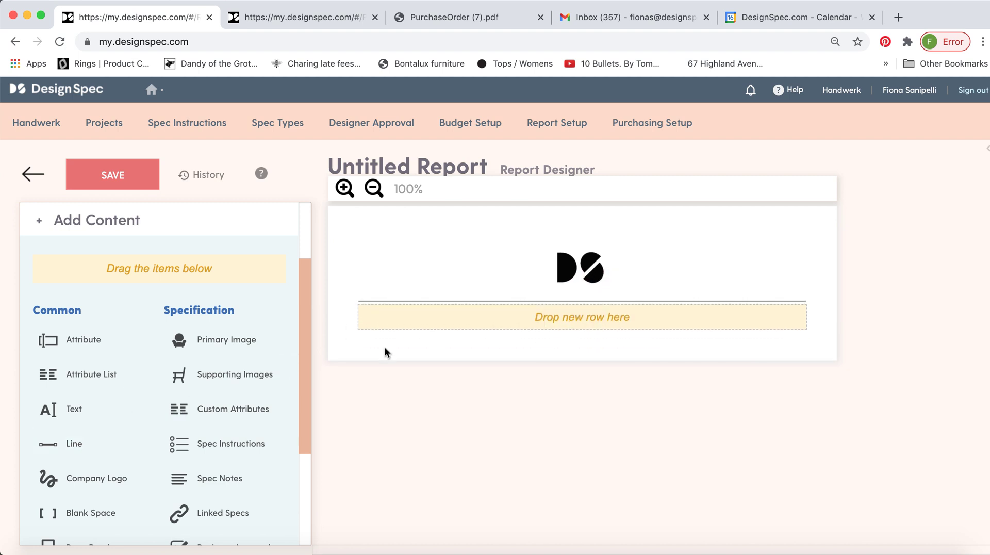
Step: Place the primary armchair image below the divider line, narrowed to about a third of the row
drag(305, 354, 304, 369)
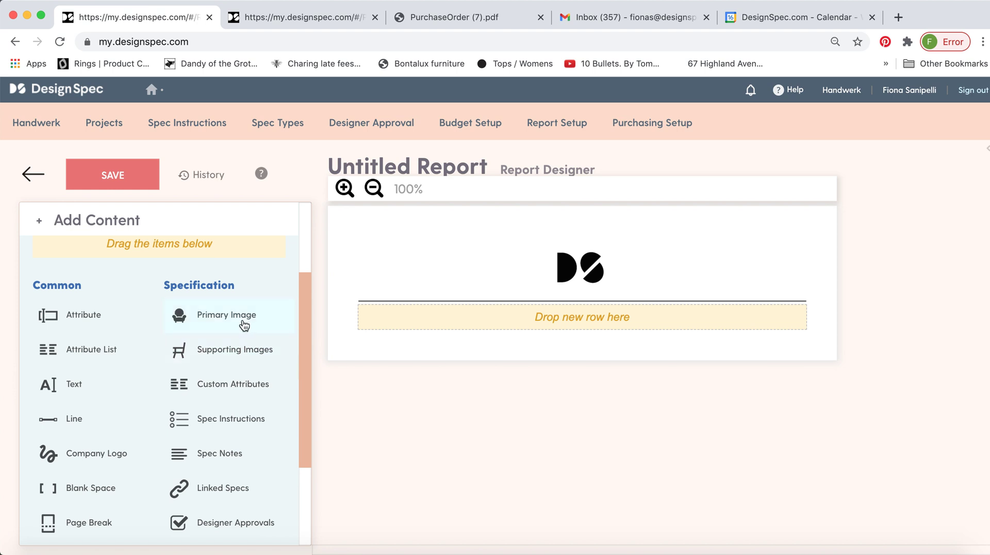
drag(241, 320, 462, 322)
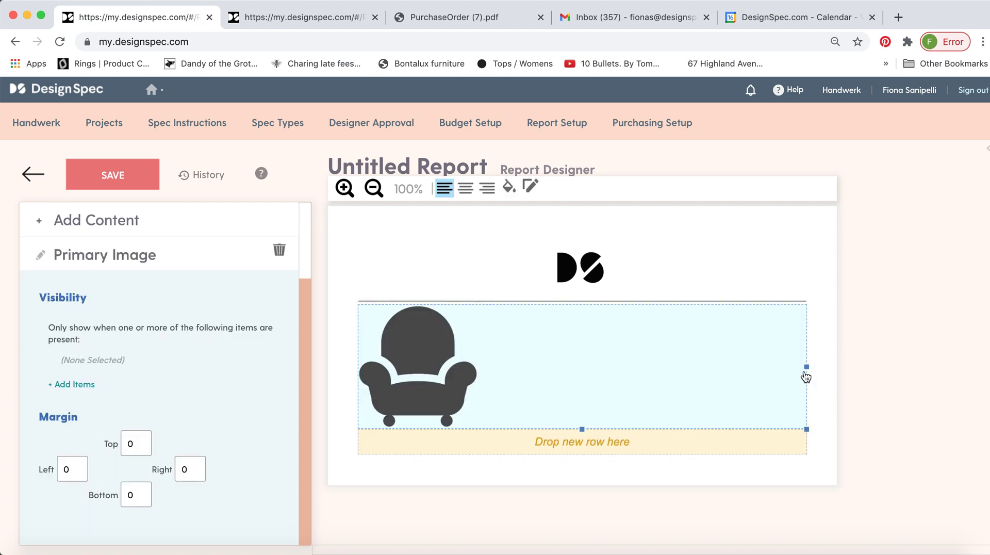
drag(807, 366, 507, 377)
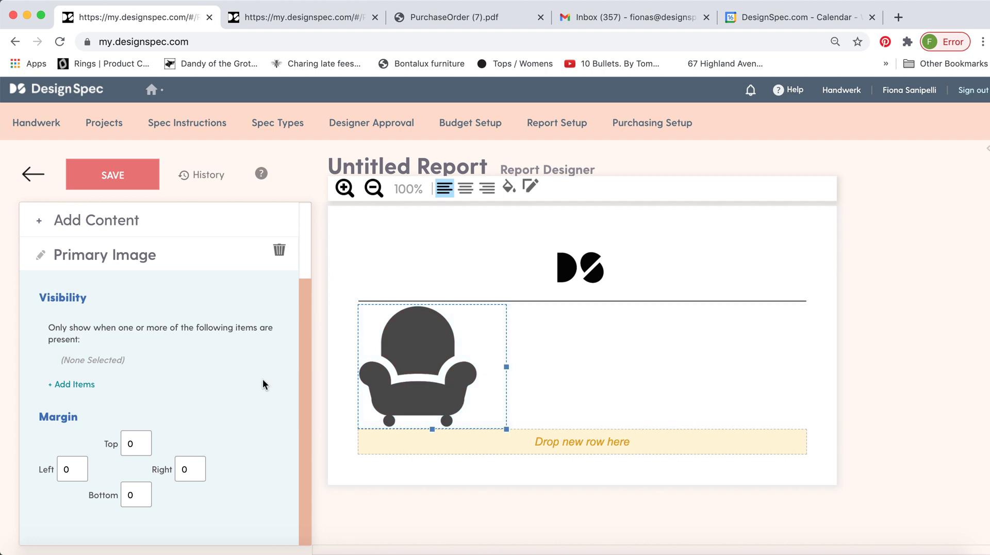
Step: Add three captioned supporting chair images beside the armchair, stretched across the rest of the row
scroll(212, 359, up, 3)
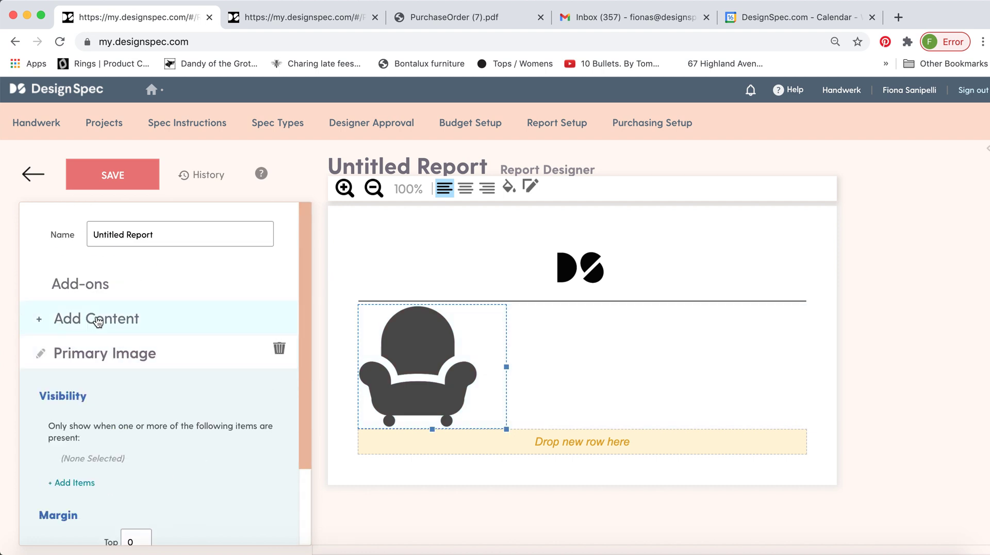
click(98, 322)
scroll(142, 380, down, 2)
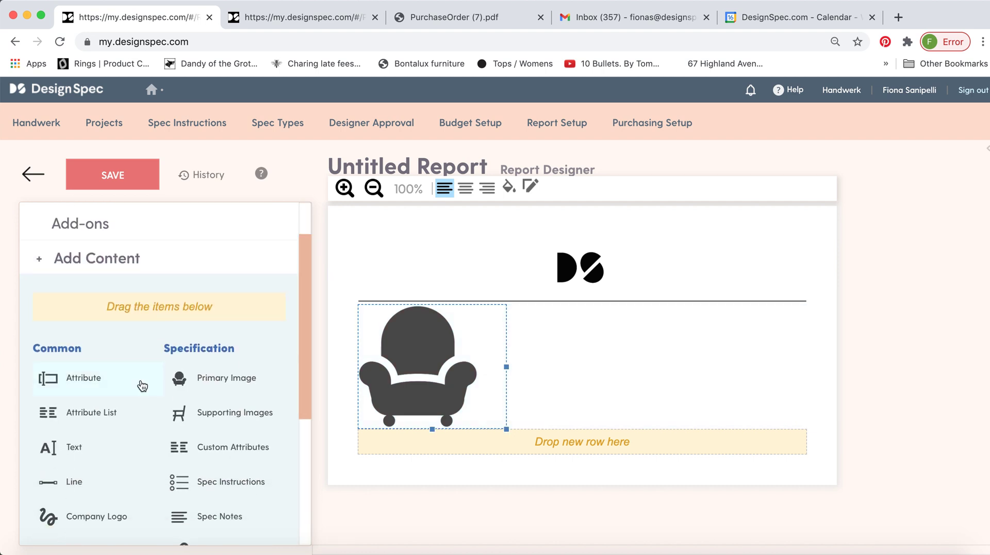
drag(227, 413, 642, 361)
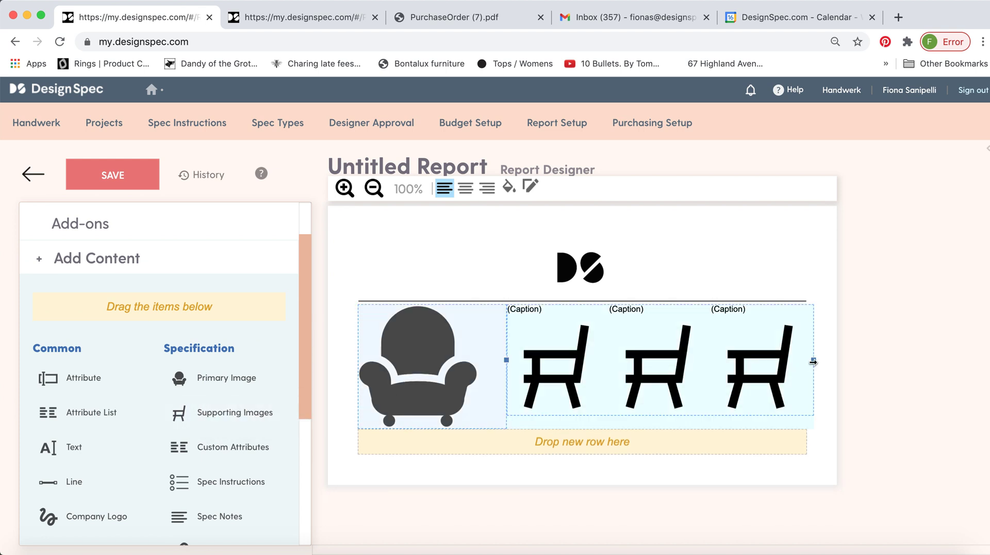
drag(814, 359, 508, 371)
click(522, 378)
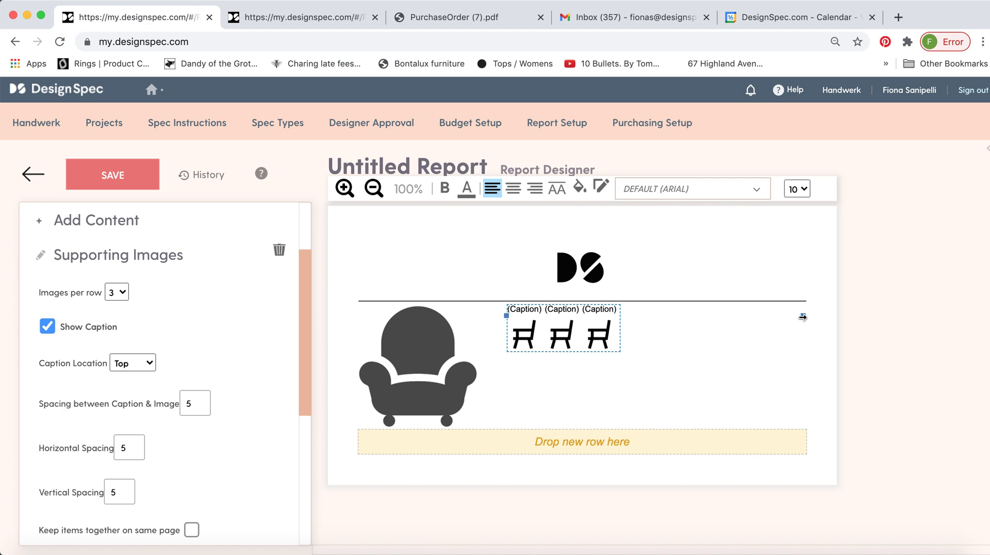
drag(803, 315, 840, 314)
click(323, 357)
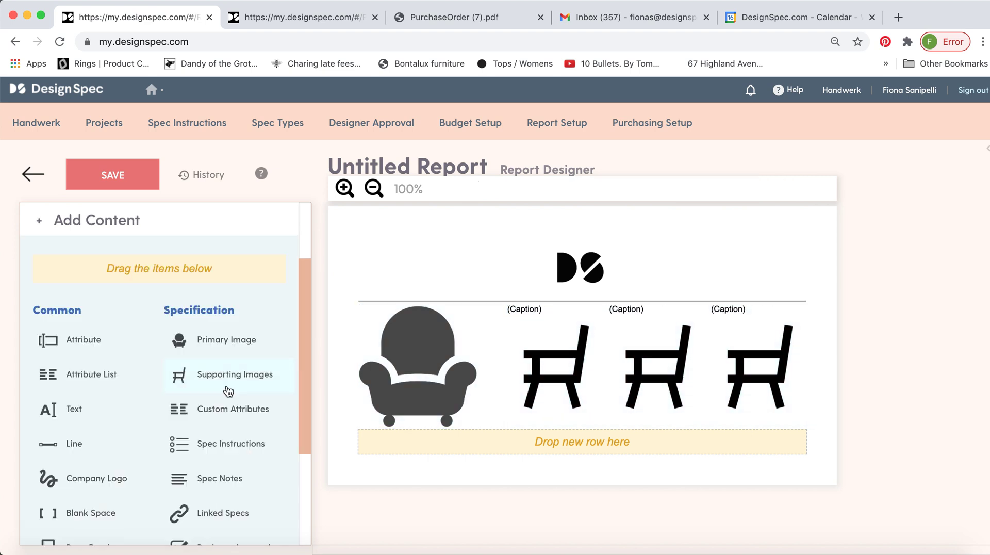
Step: Add a divider line and the Instruction 1–3 list below the image row
drag(70, 442, 457, 441)
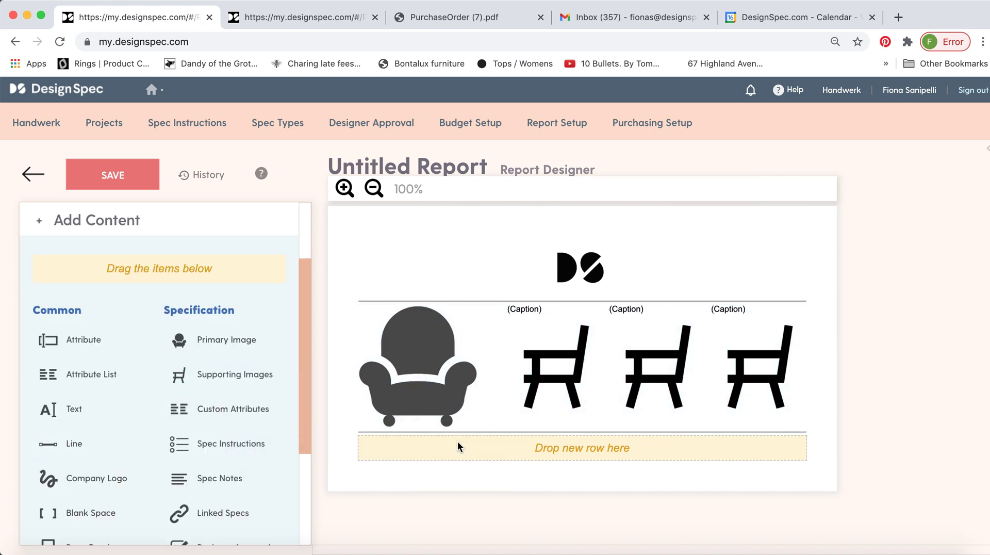
scroll(252, 434, down, 1)
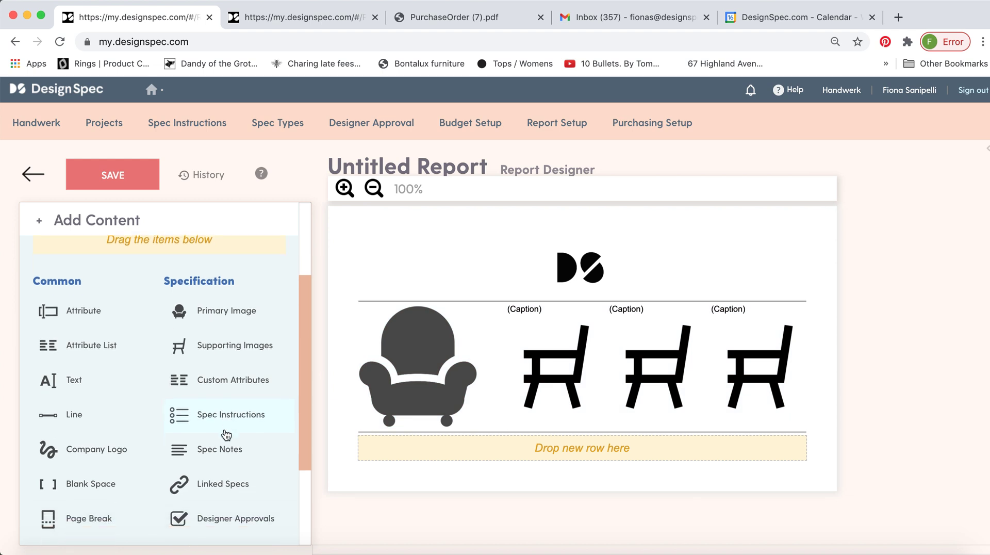
drag(227, 416, 408, 462)
Step: Add a Name/Value Custom Attributes table below the instructions and select it
scroll(251, 415, down, 1)
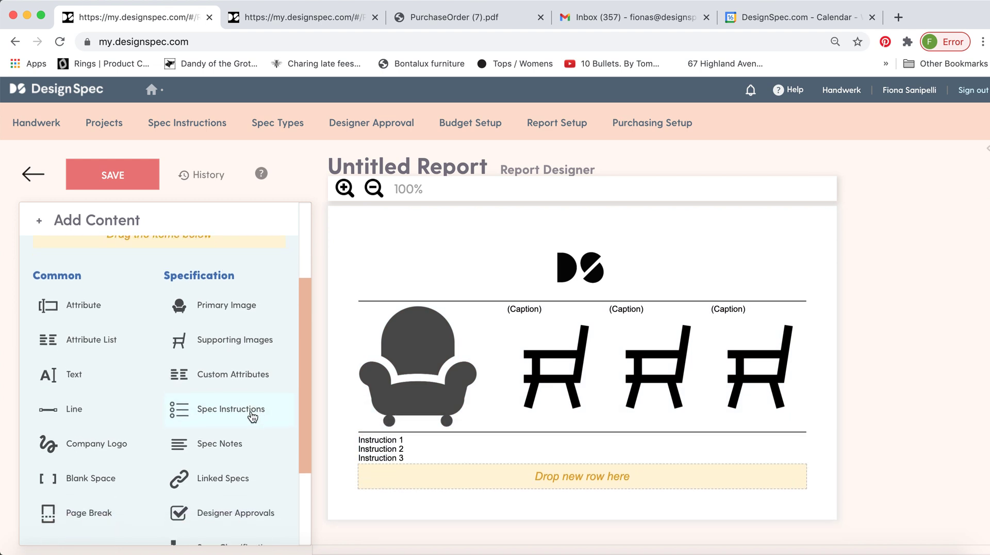
scroll(249, 413, down, 1)
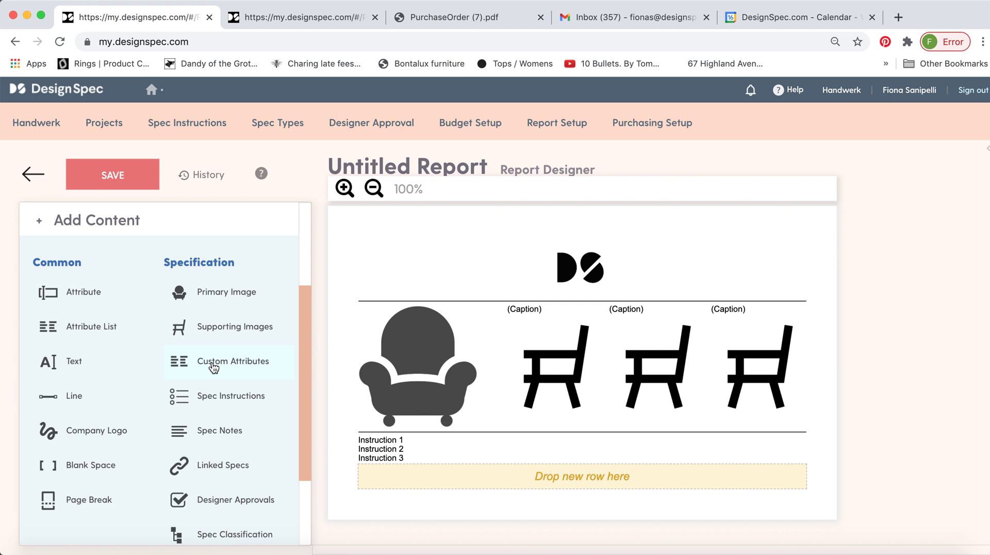
drag(213, 367, 410, 488)
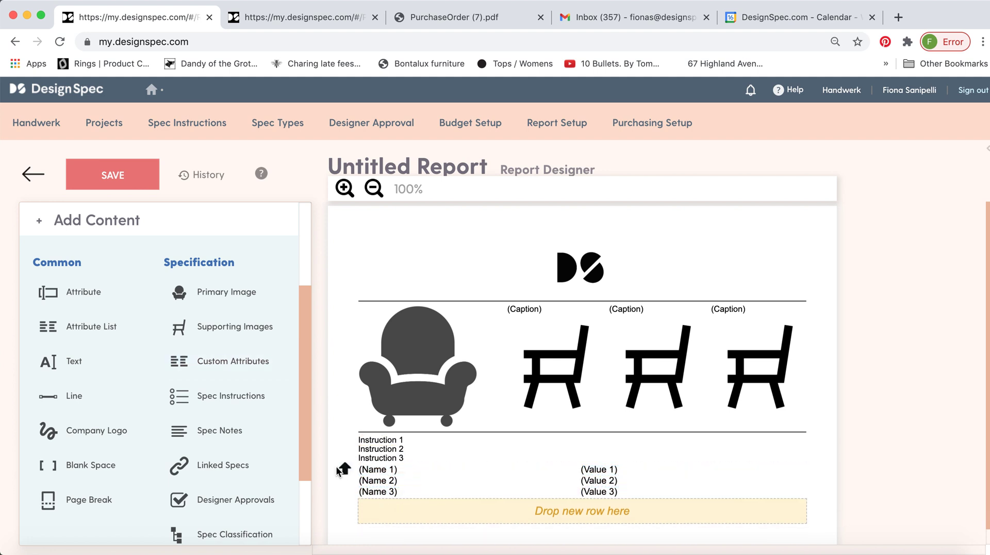
click(400, 478)
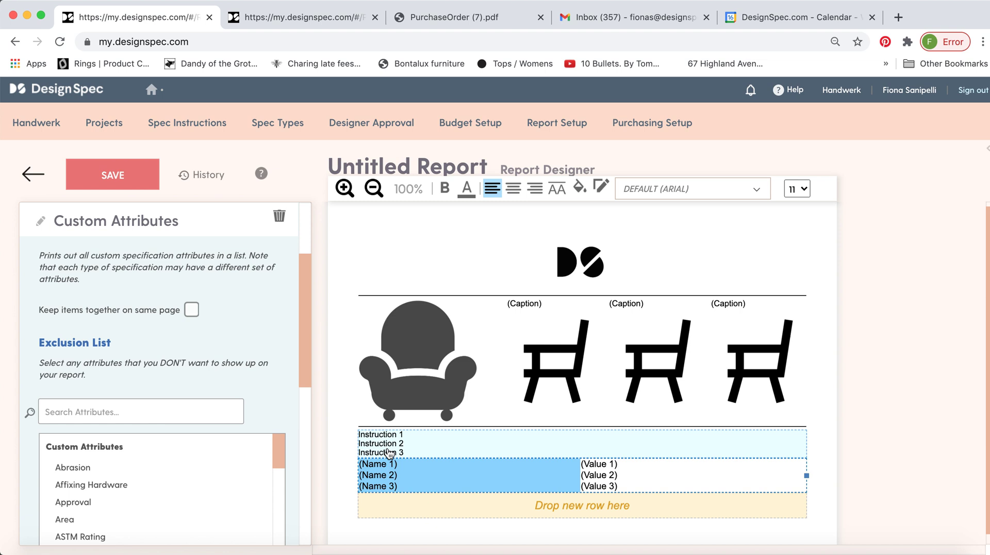
Step: Delete the Custom Attributes table and put an empty Attribute List below the instructions
scroll(321, 439, down, 1)
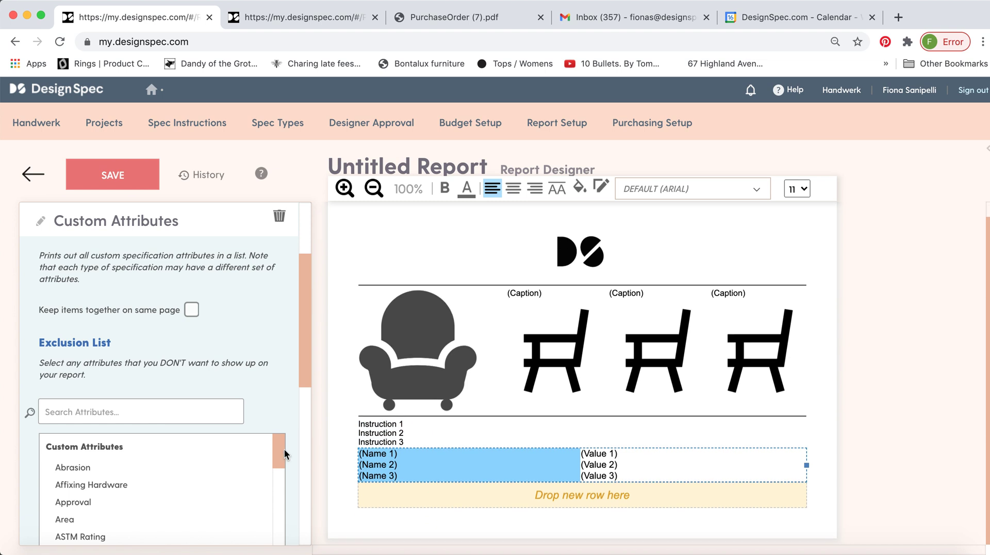
drag(285, 452, 269, 437)
click(278, 216)
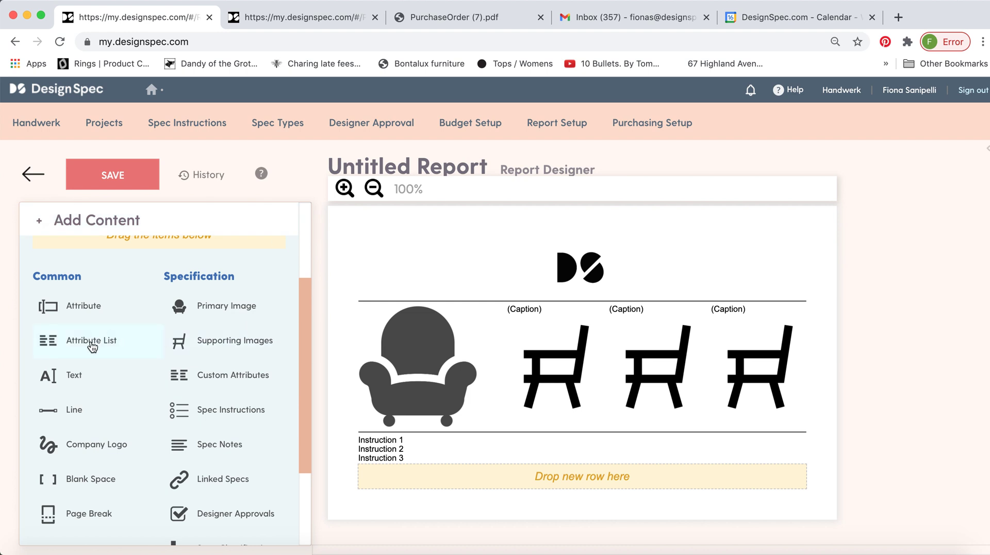
drag(92, 346, 435, 485)
Step: Add Dimensions, Lead Time and Quantity fields to the empty attribute list
click(407, 470)
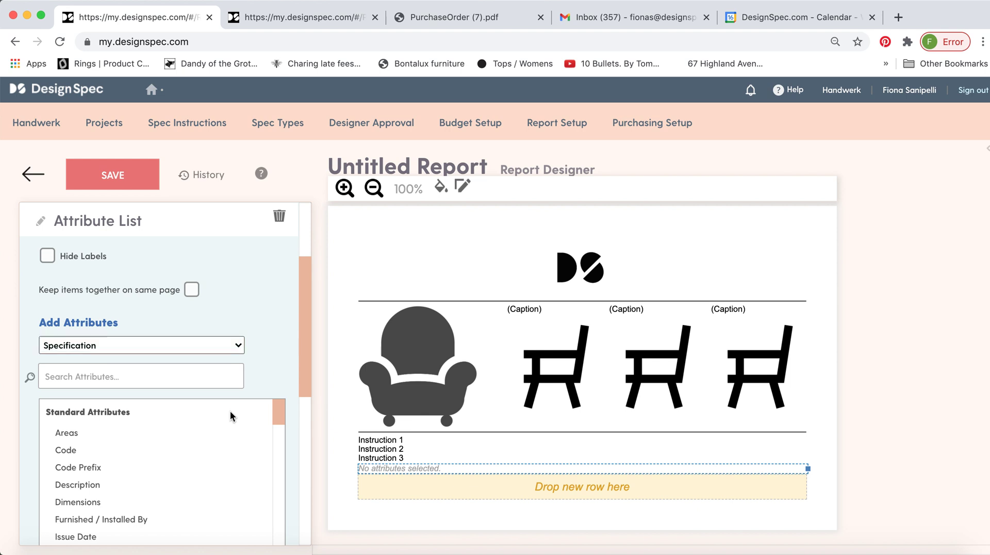
scroll(216, 392, down, 1)
scroll(139, 452, down, 1)
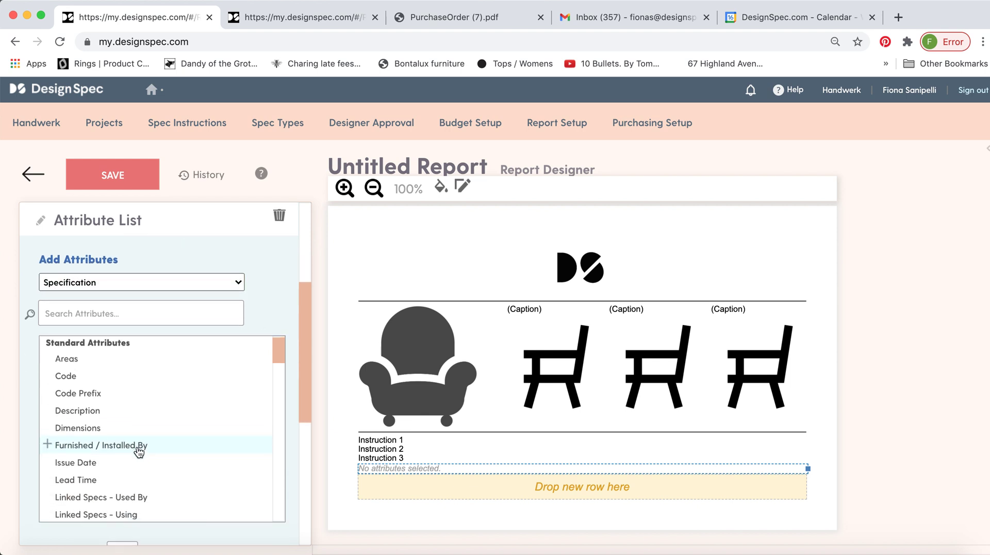
click(124, 428)
scroll(124, 423, down, 2)
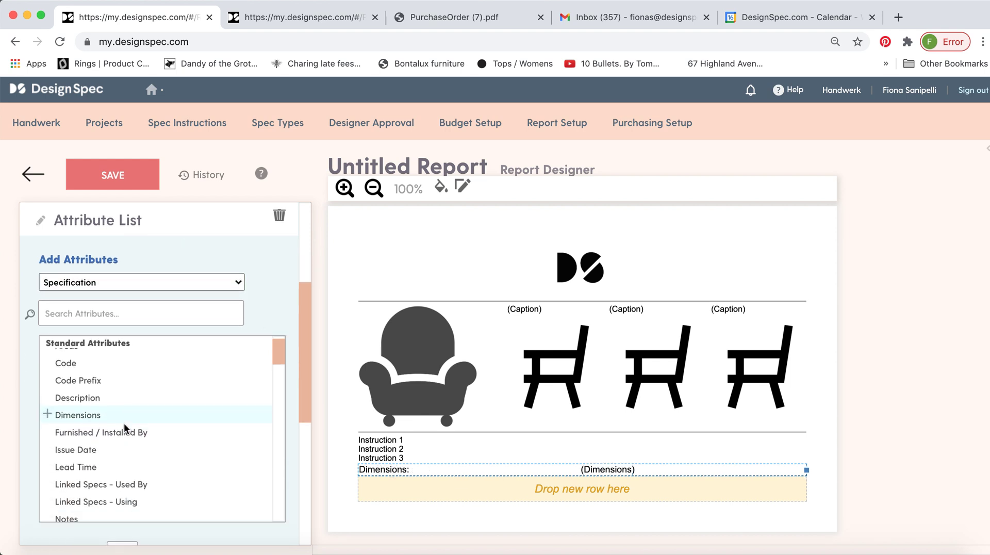
click(108, 438)
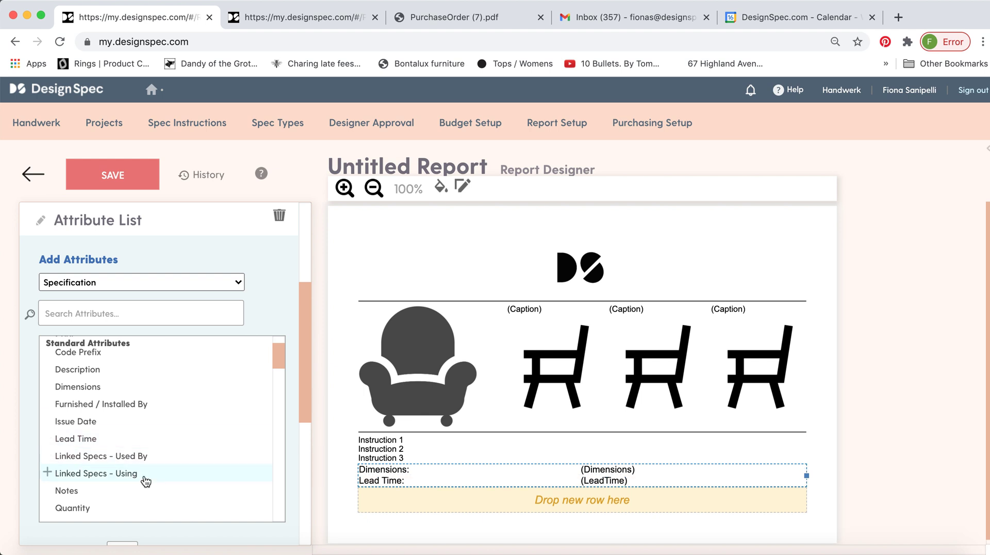
click(162, 505)
scroll(172, 447, down, 4)
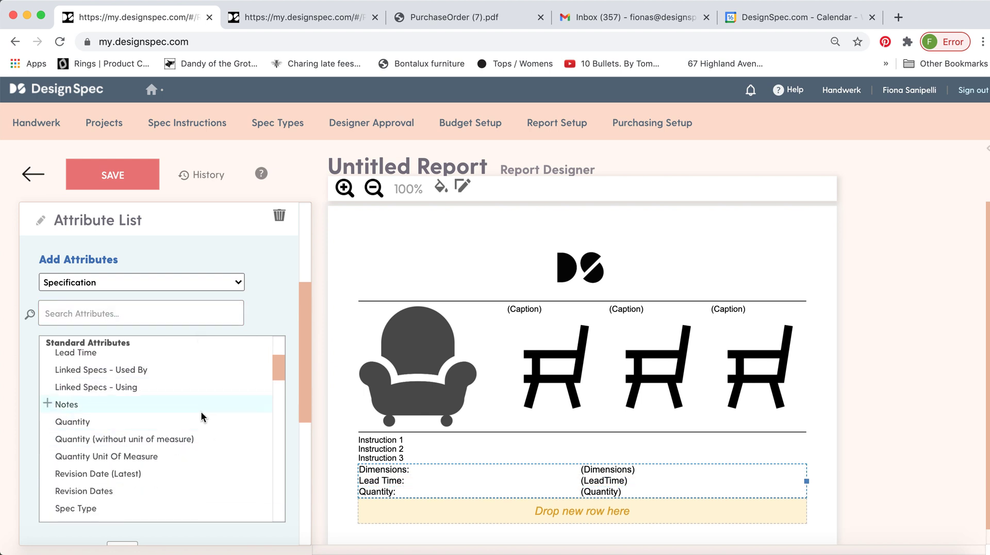
Step: Switch the attribute source to Project and add Country, Issue Date and Project Number
scroll(200, 410, up, 6)
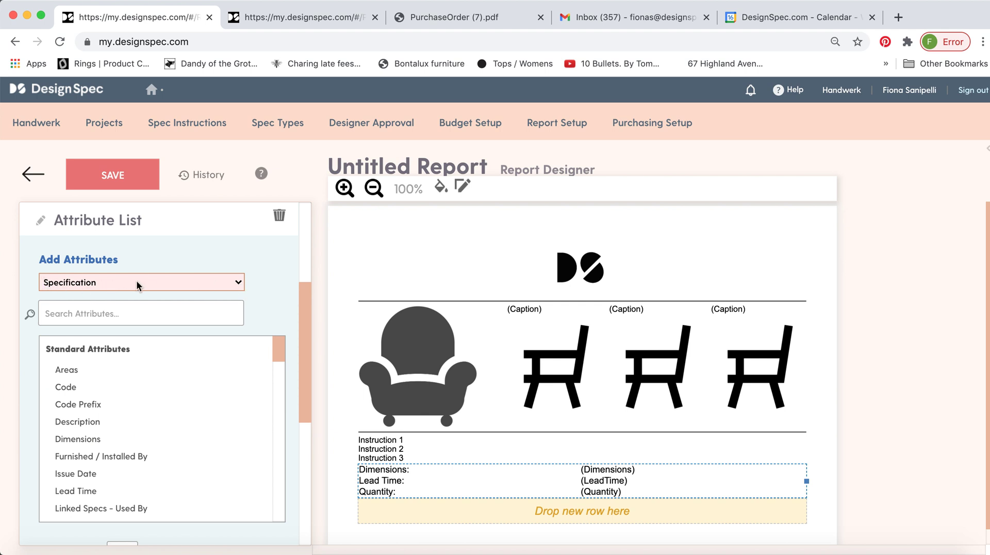
click(240, 284)
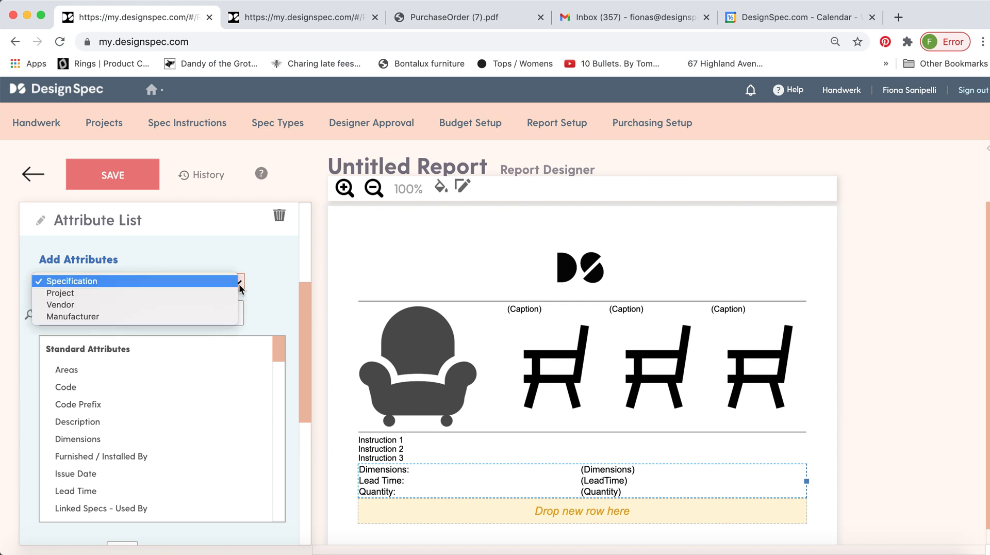
click(153, 293)
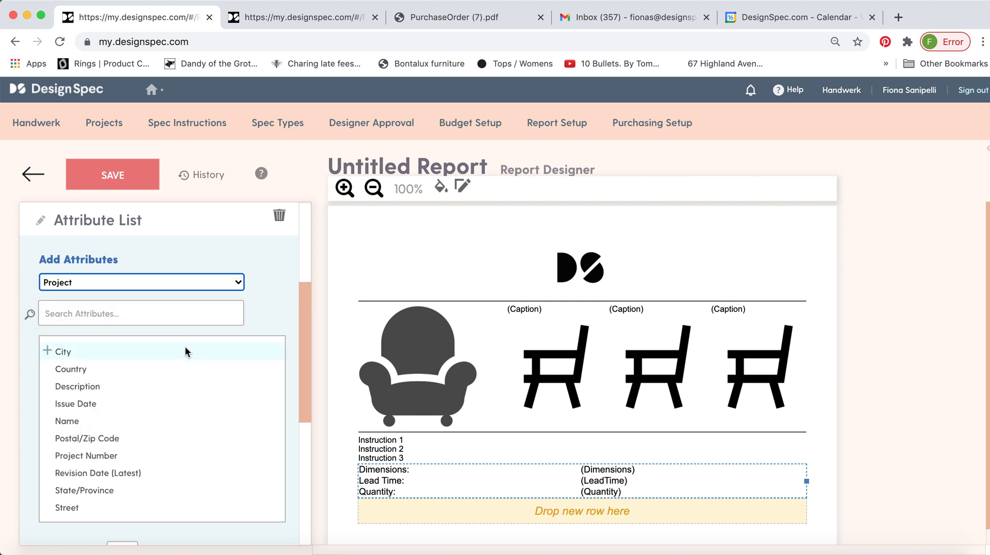
click(87, 367)
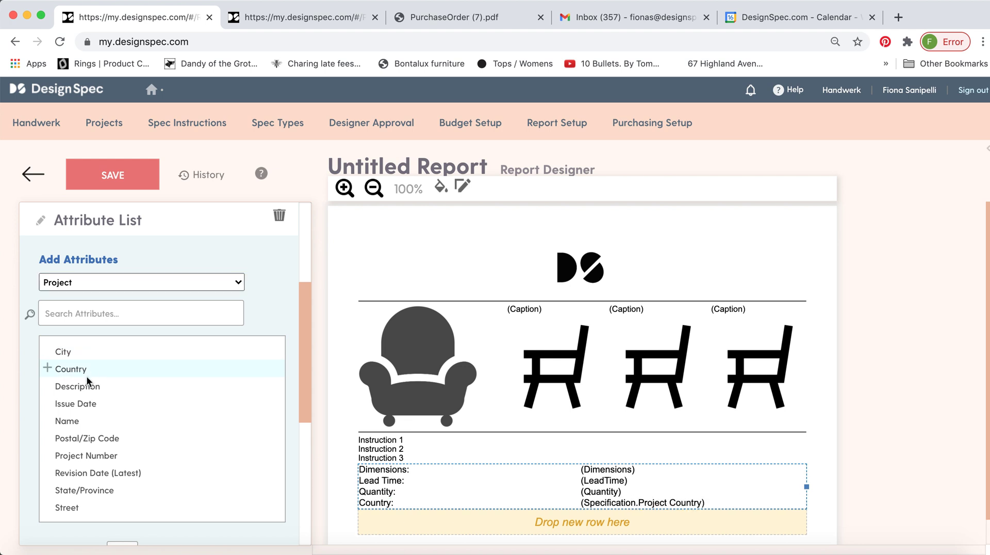
click(85, 403)
click(95, 457)
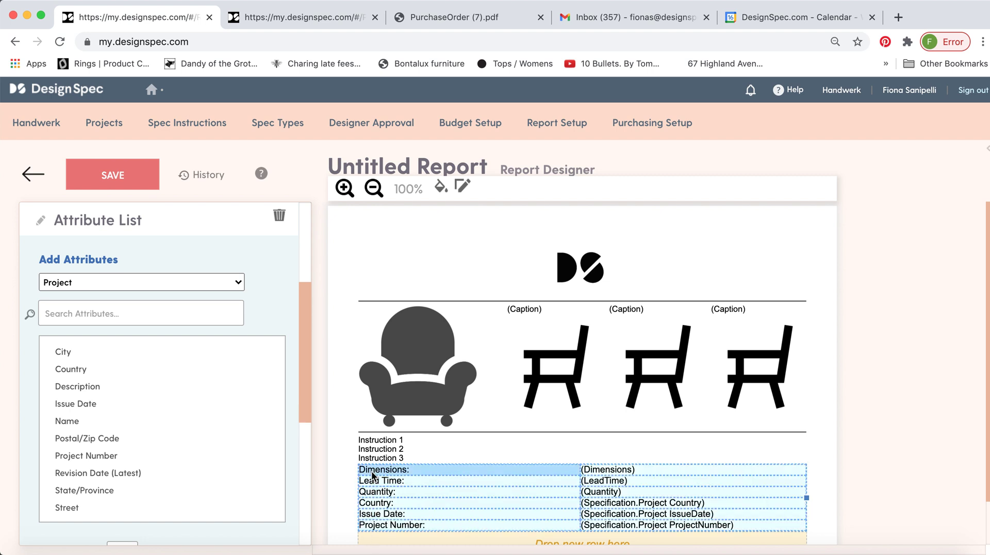
click(319, 428)
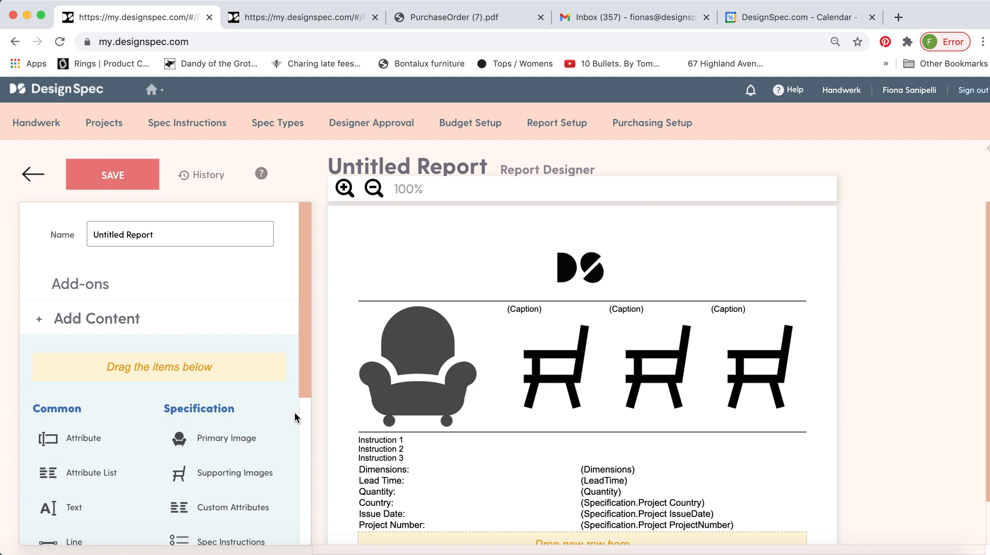
scroll(154, 392, down, 3)
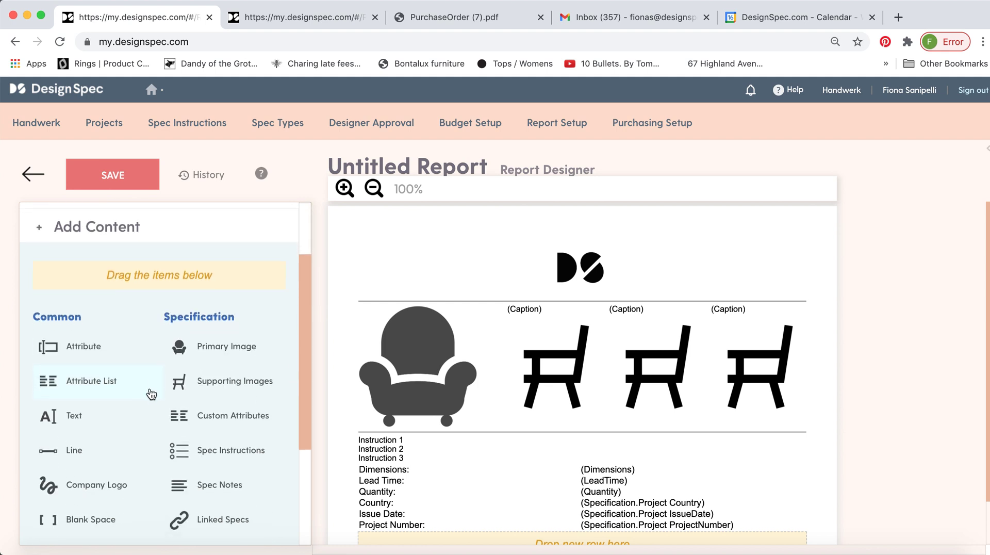
Step: Add a Linked Specs block of three captioned armchairs below the attribute list, narrowed to a third
scroll(149, 393, down, 2)
scroll(376, 413, down, 2)
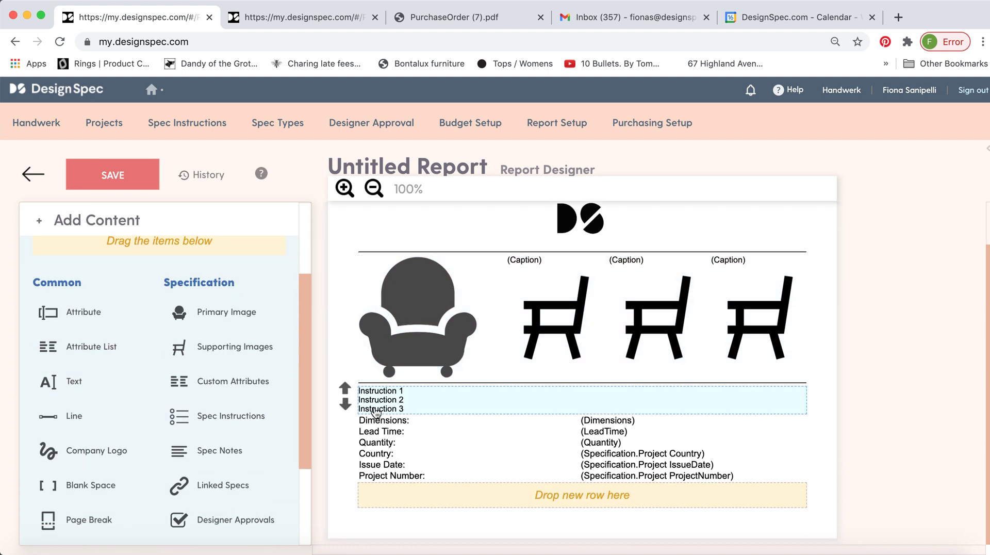
drag(239, 485, 413, 496)
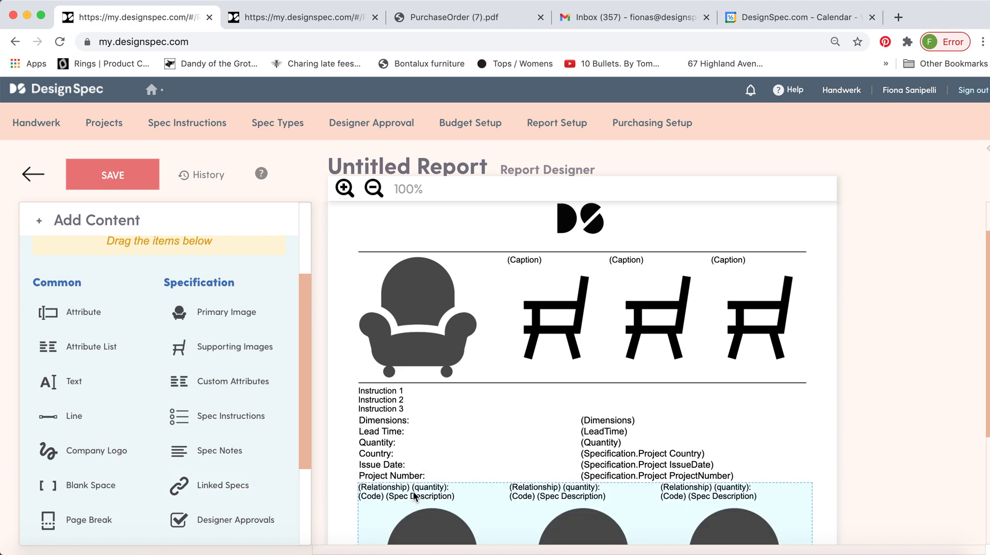
scroll(344, 426, down, 3)
click(344, 426)
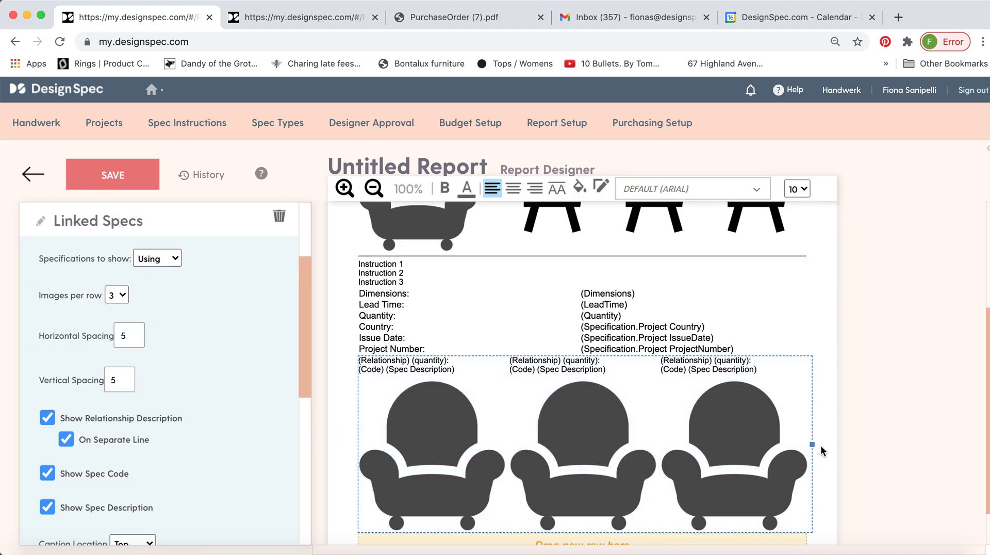
drag(783, 447, 557, 432)
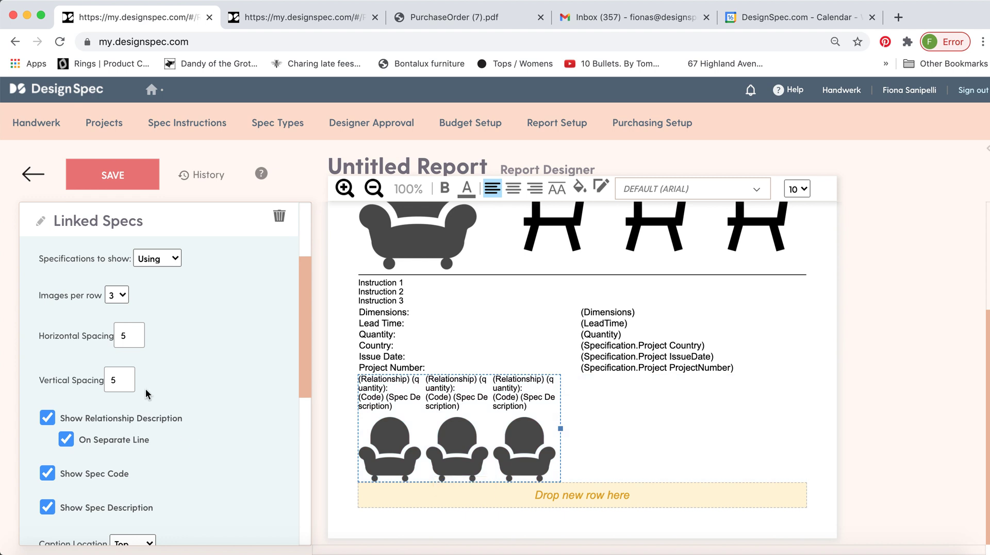
scroll(144, 390, down, 3)
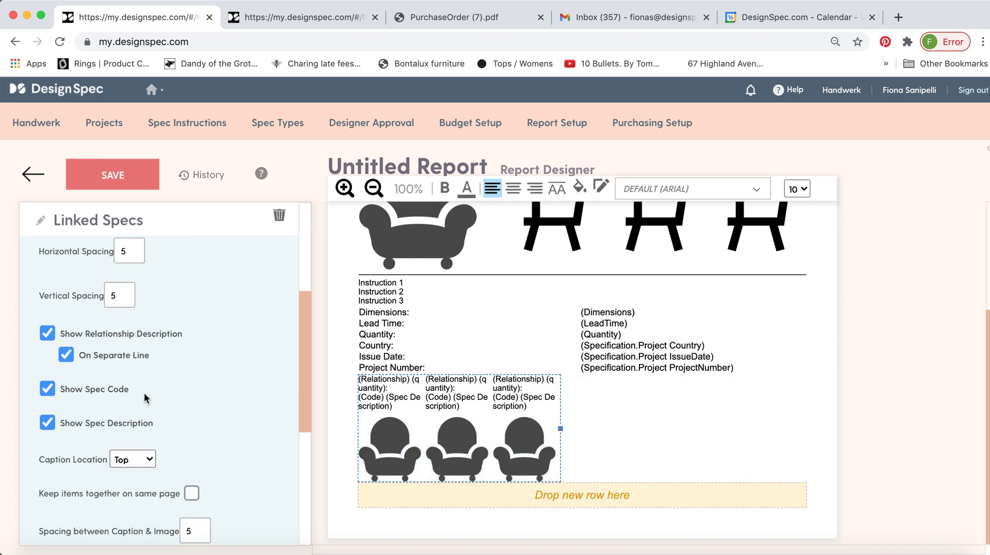
scroll(144, 392, up, 8)
Step: Add Designer Approvals 1–3 beside the linked specs, narrowed so Approval 3 wraps below
click(87, 320)
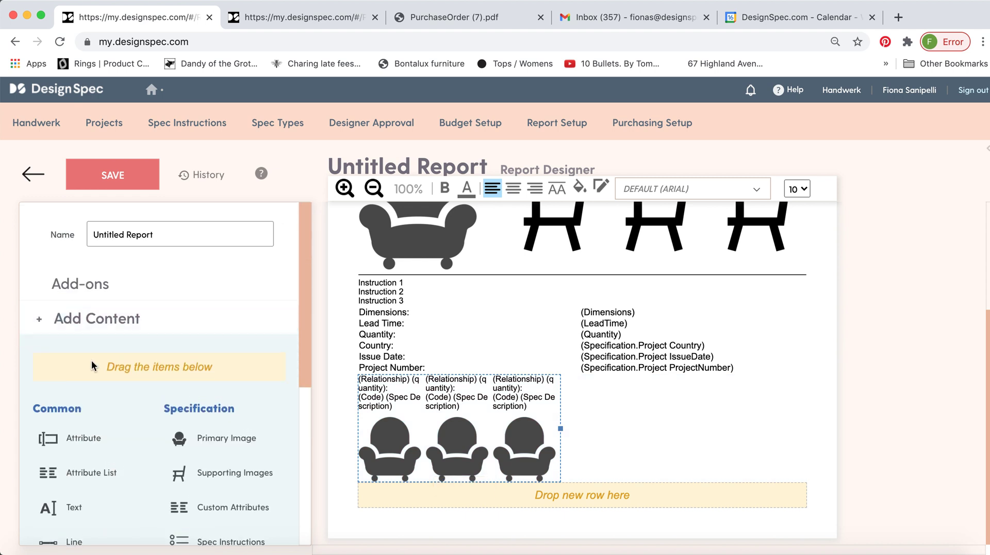
scroll(95, 382, down, 1)
scroll(100, 409, down, 3)
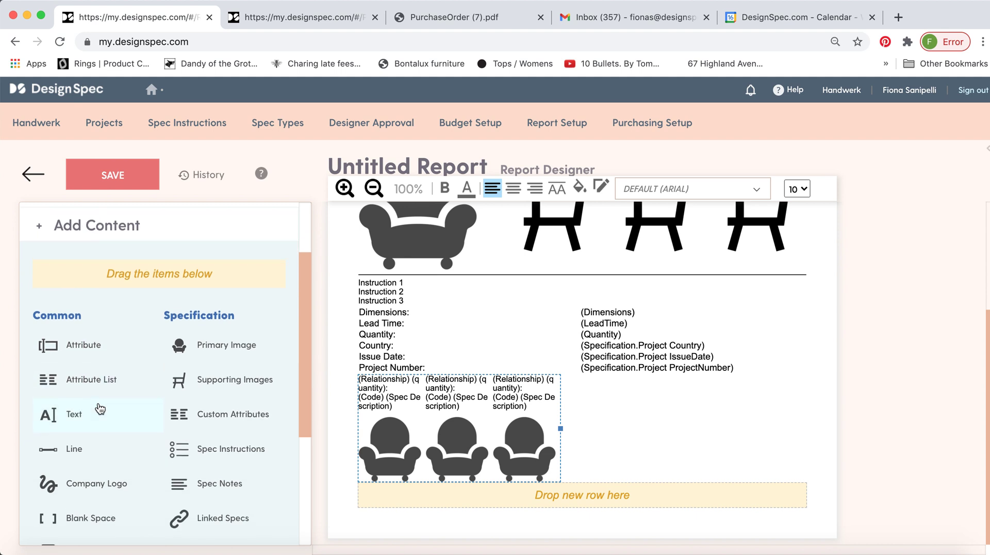
scroll(118, 413, down, 2)
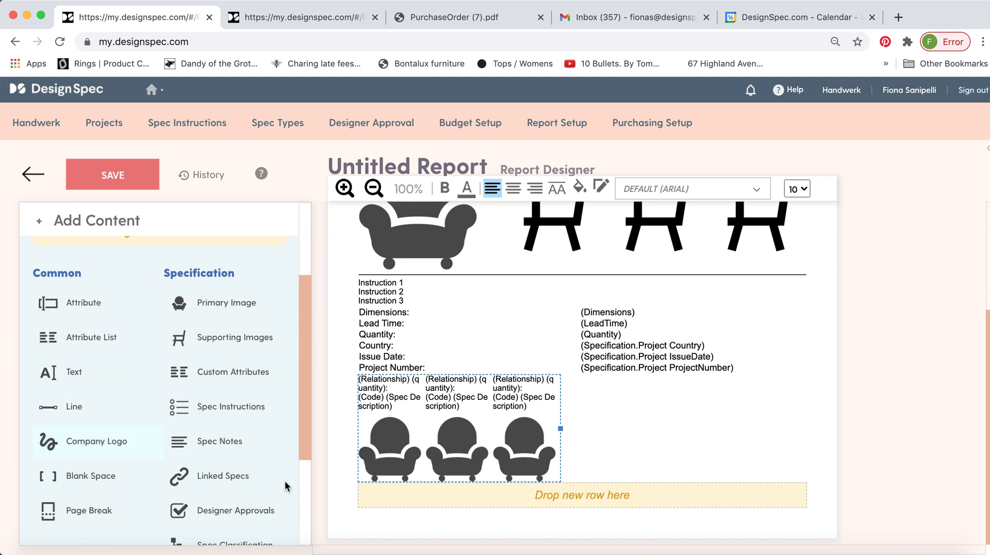
drag(247, 515, 364, 437)
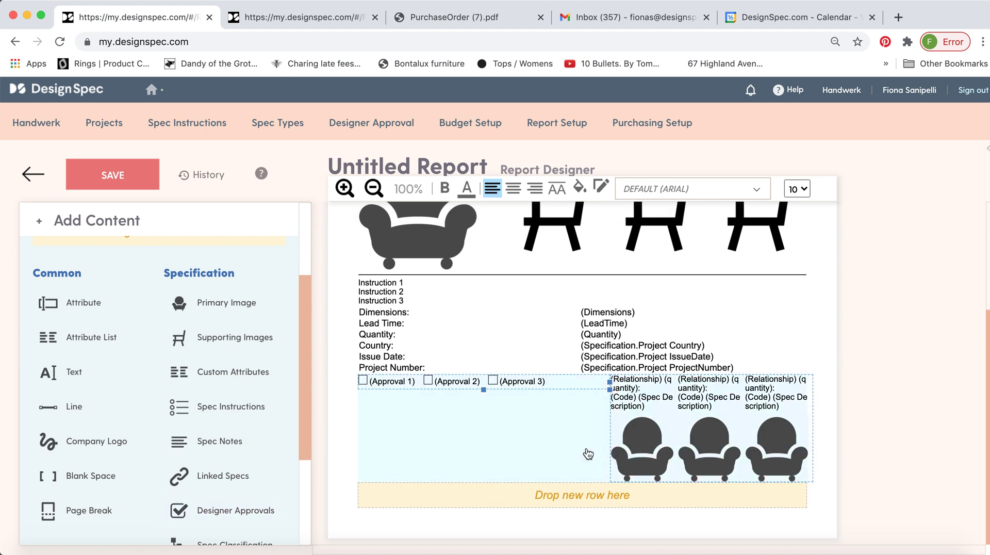
drag(610, 382, 544, 388)
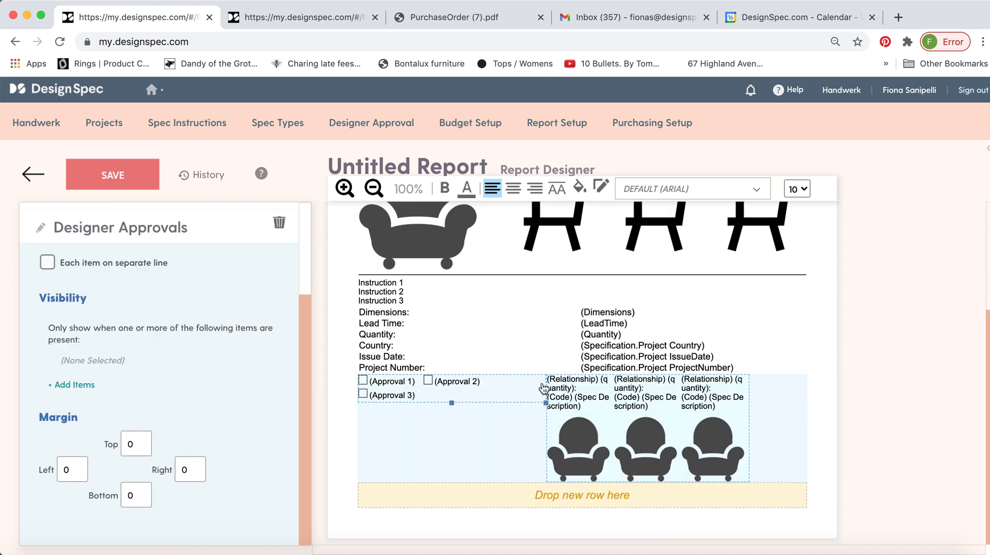
scroll(122, 384, up, 3)
click(104, 323)
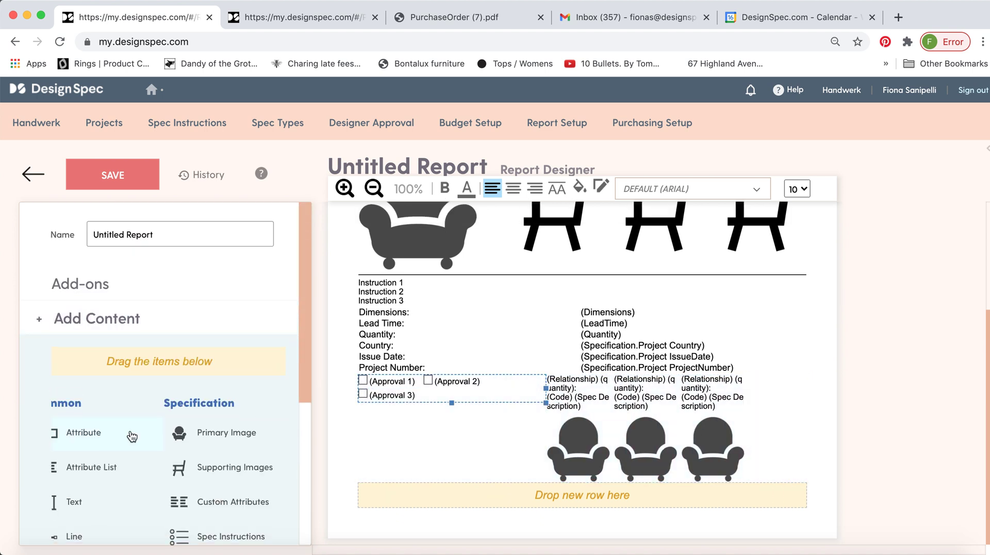
scroll(128, 428, down, 4)
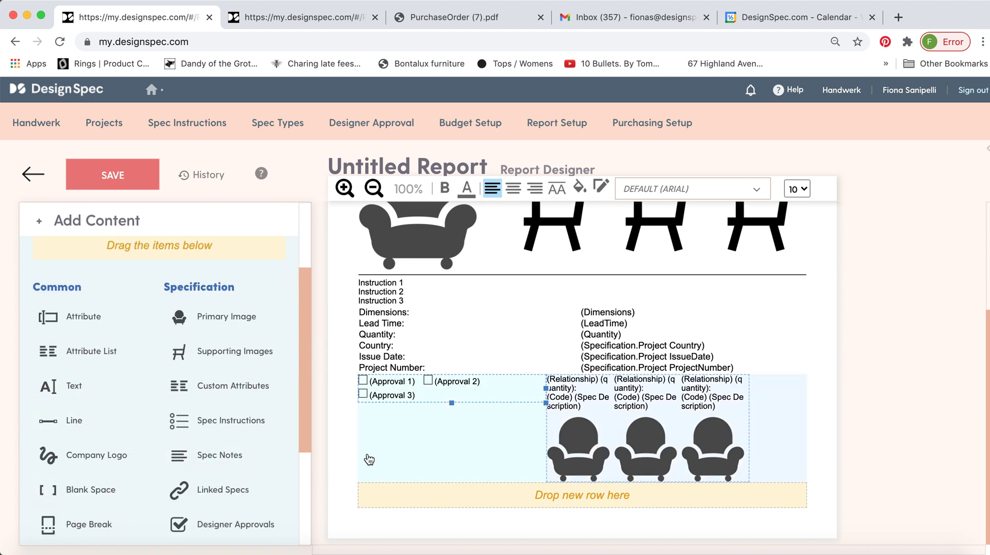
drag(373, 462, 372, 462)
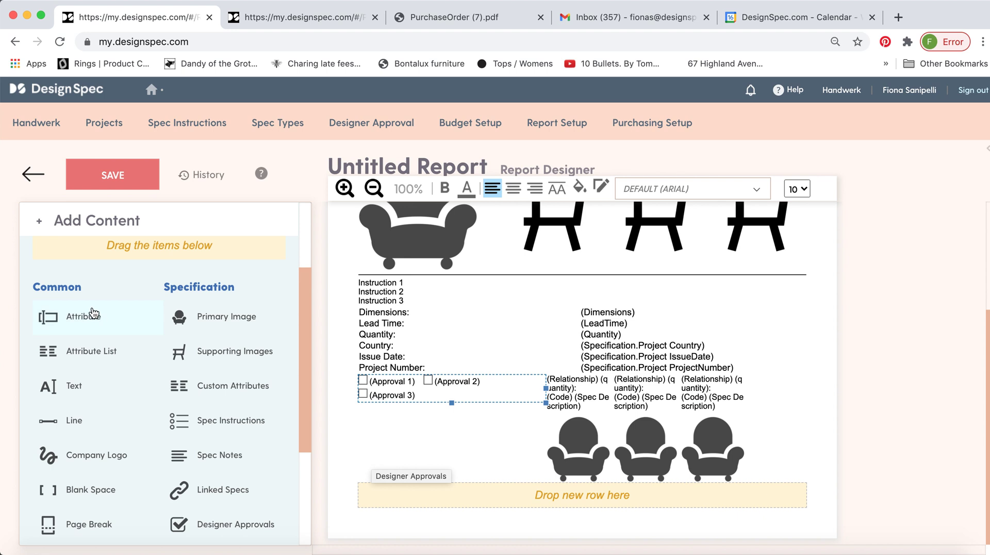
Step: Add an attribute row showing Code and move it up just beneath the logo divider
drag(77, 316, 408, 488)
click(404, 476)
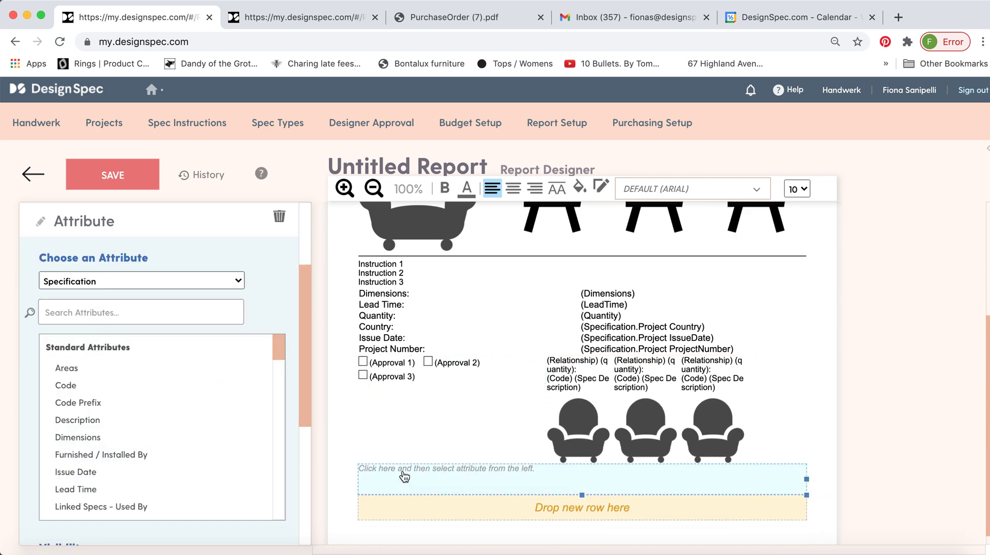
click(66, 385)
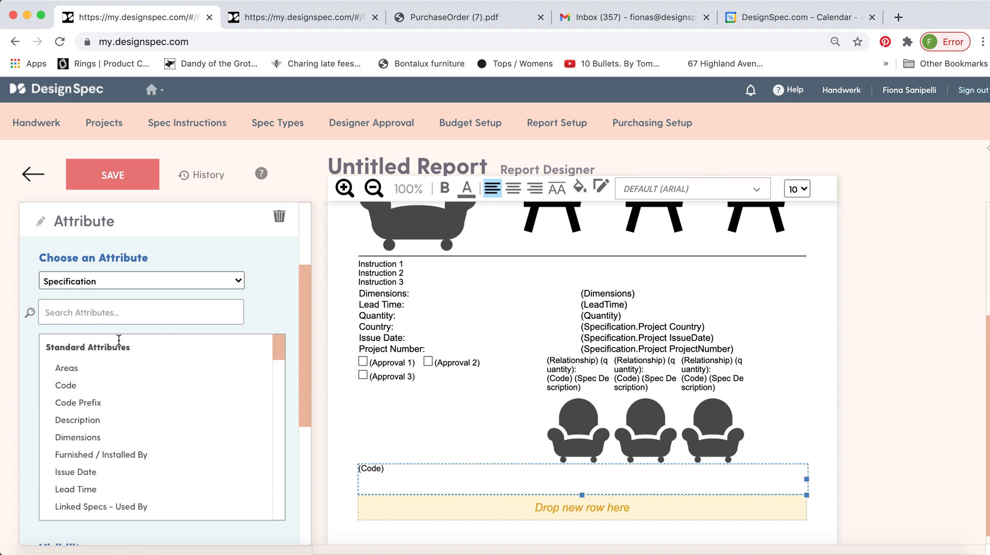
drag(376, 483, 377, 331)
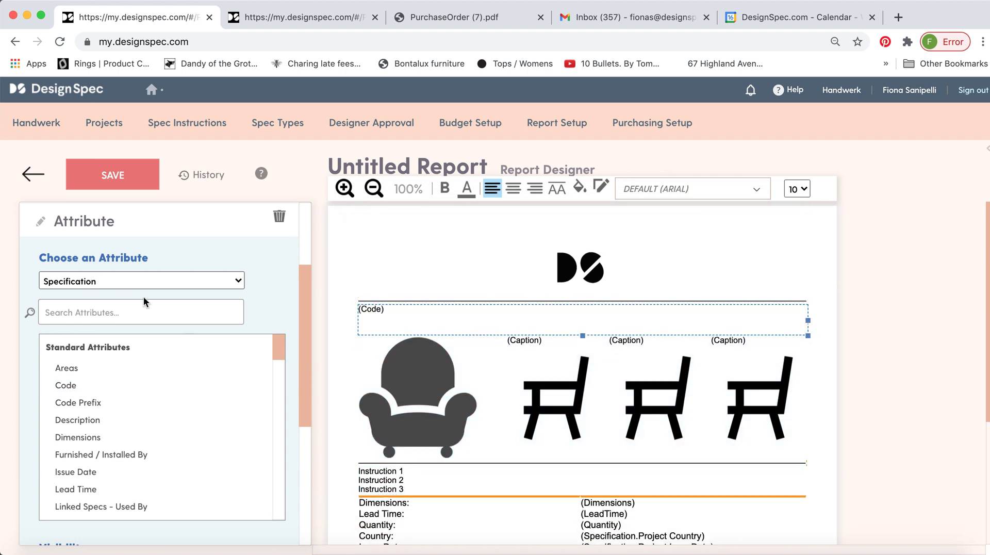
scroll(139, 294, up, 3)
click(129, 318)
scroll(142, 389, down, 3)
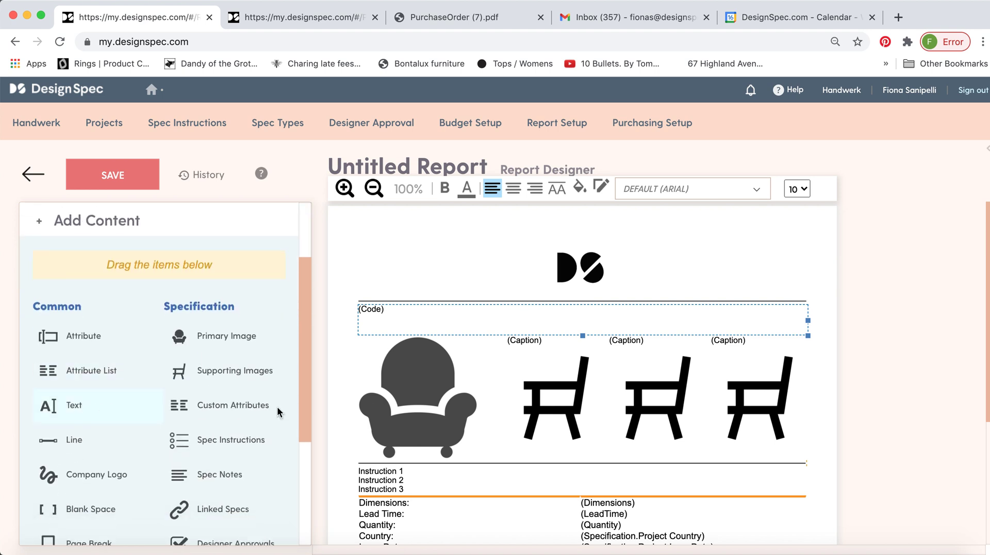
Step: Add a text element at the report bottom reading Office Address, with Project as attribute source
scroll(350, 397, down, 5)
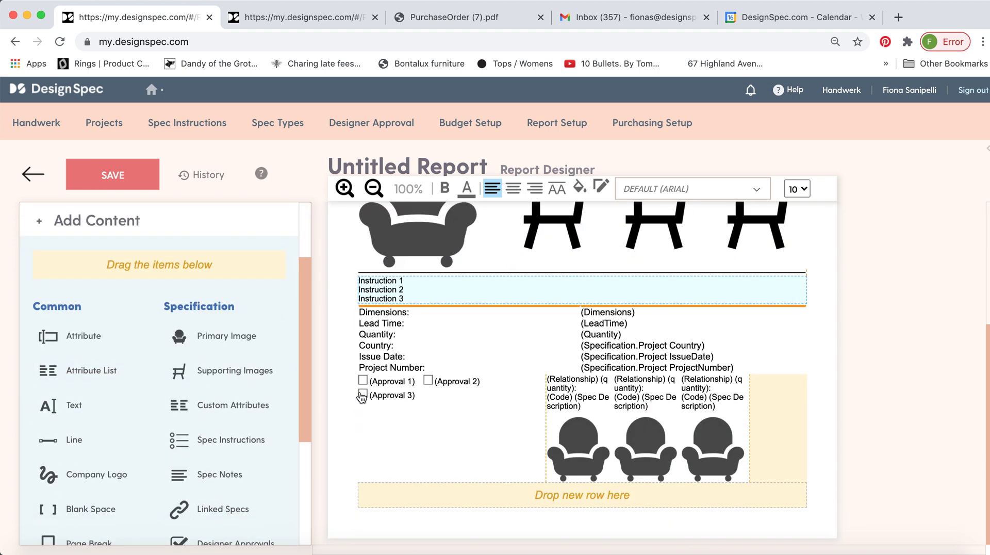
drag(63, 412, 429, 514)
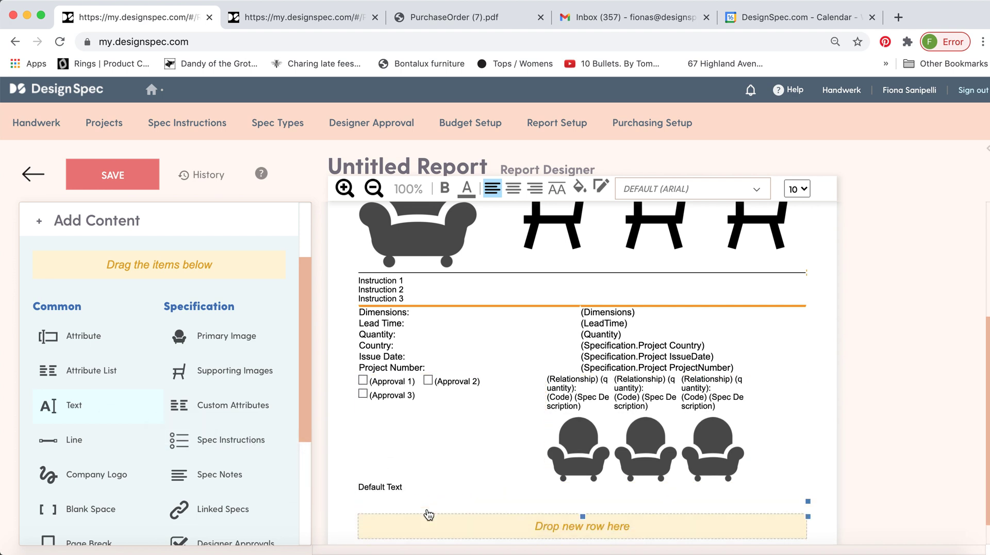
click(386, 491)
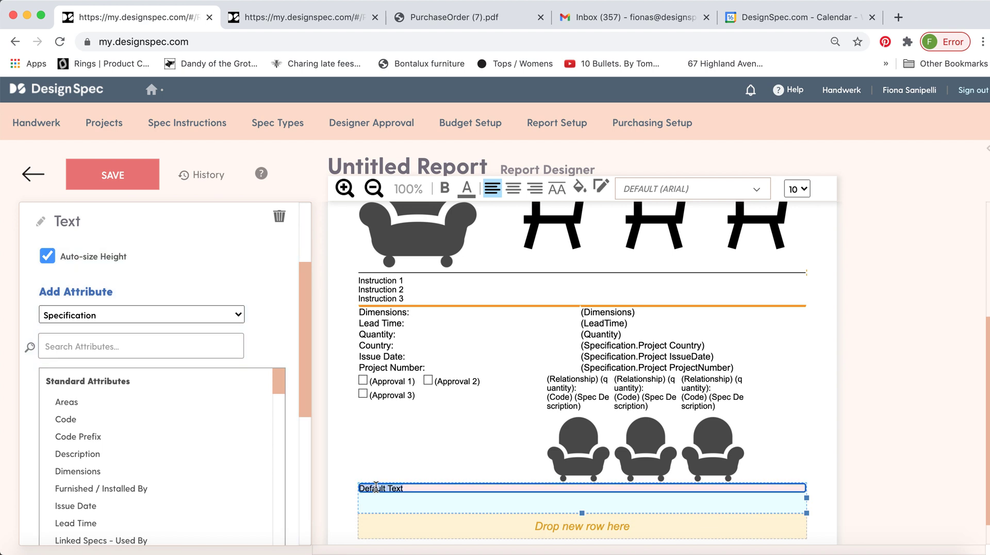
text(Office Address)
click(362, 501)
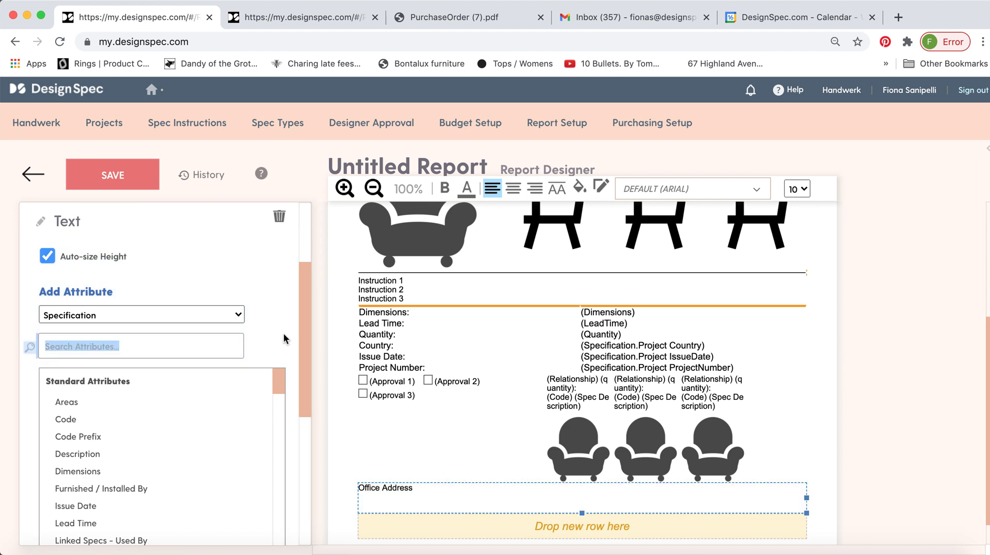
click(236, 316)
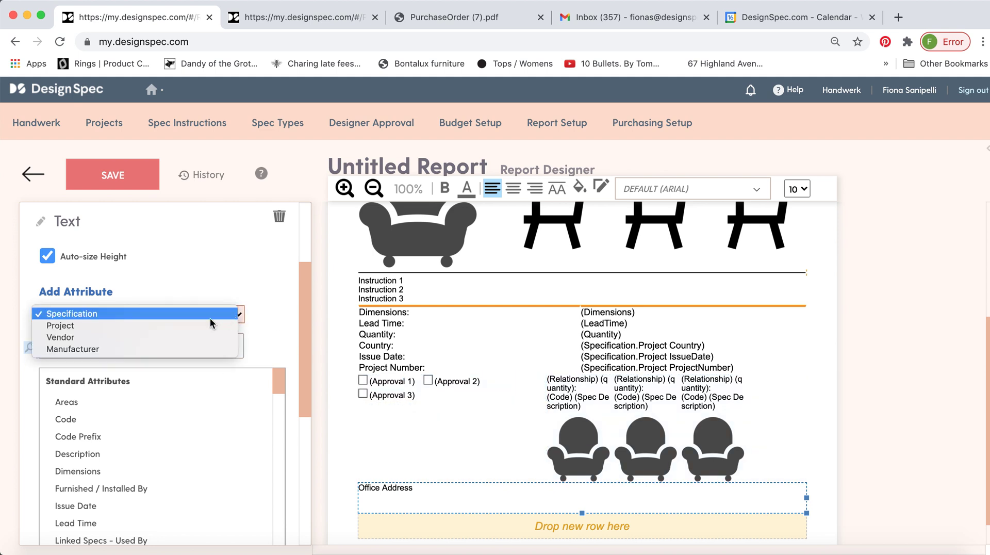
click(74, 326)
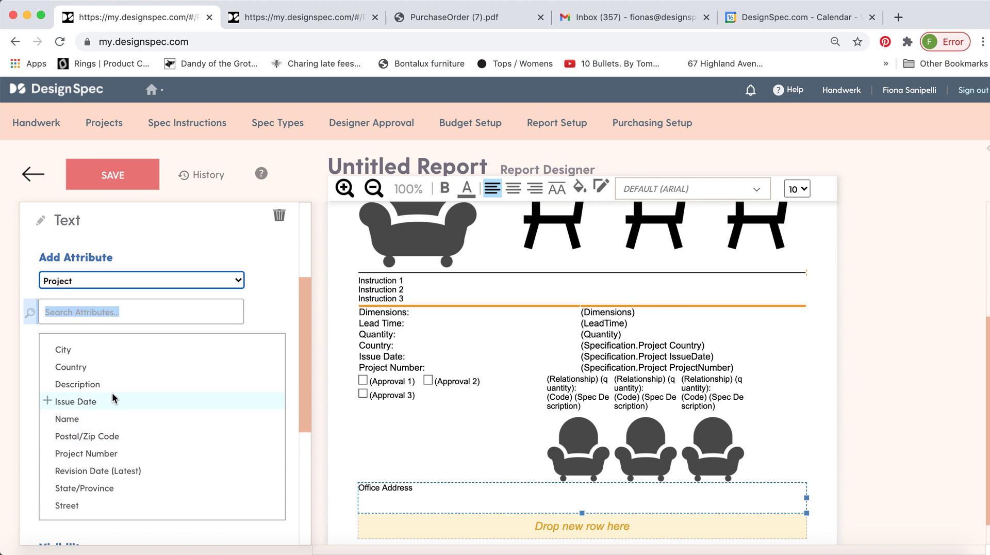
Step: Retype the bottom text element's label as Manufacturer
click(392, 484)
mouse_move(392, 482)
mouse_down()
mouse_move(421, 487)
mouse_move(381, 493)
mouse_up()
click(381, 493)
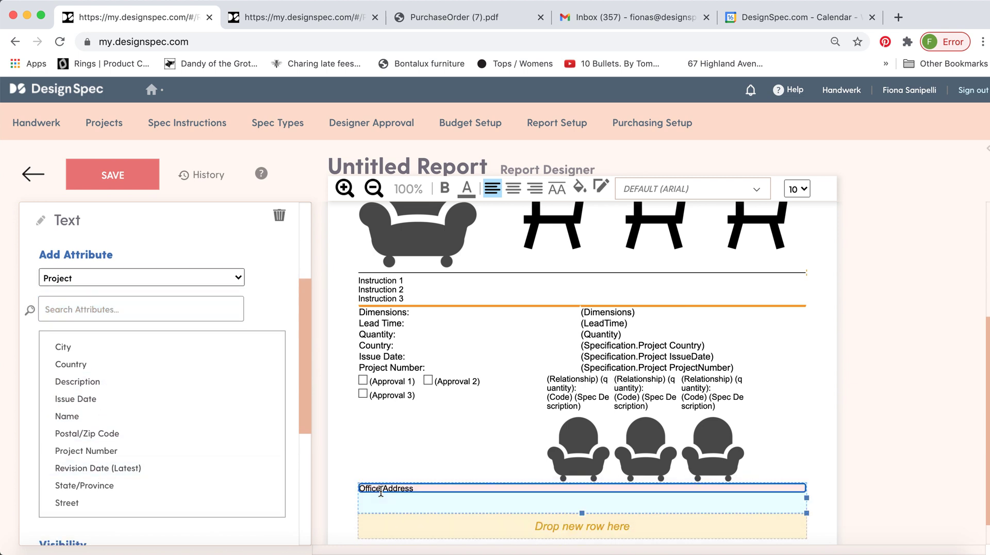
triple_click(386, 492)
text(Manufacturer)
click(386, 499)
Step: Insert the manufacturer's Address, Address Line 2 and Country fields into the text row
click(137, 339)
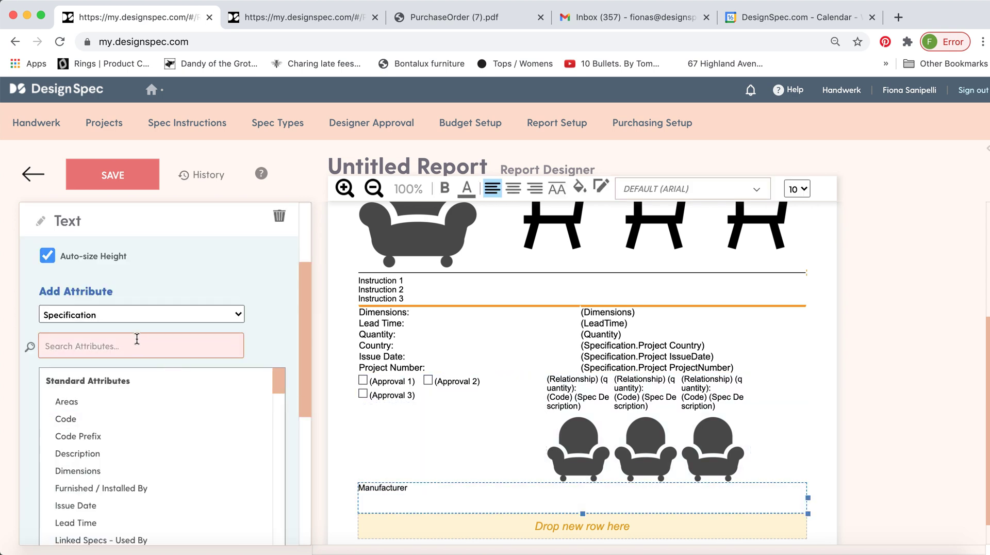
click(131, 315)
click(100, 346)
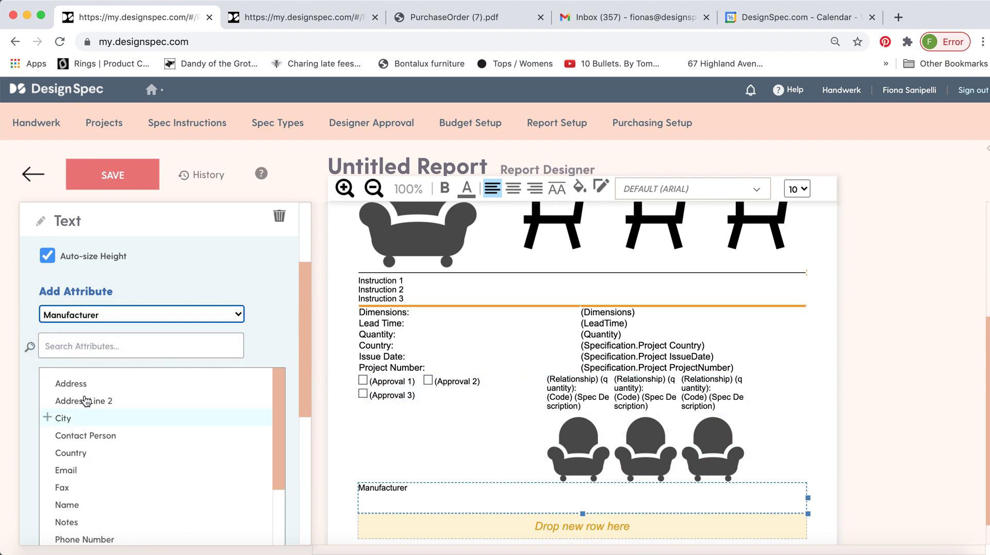
click(78, 383)
click(87, 400)
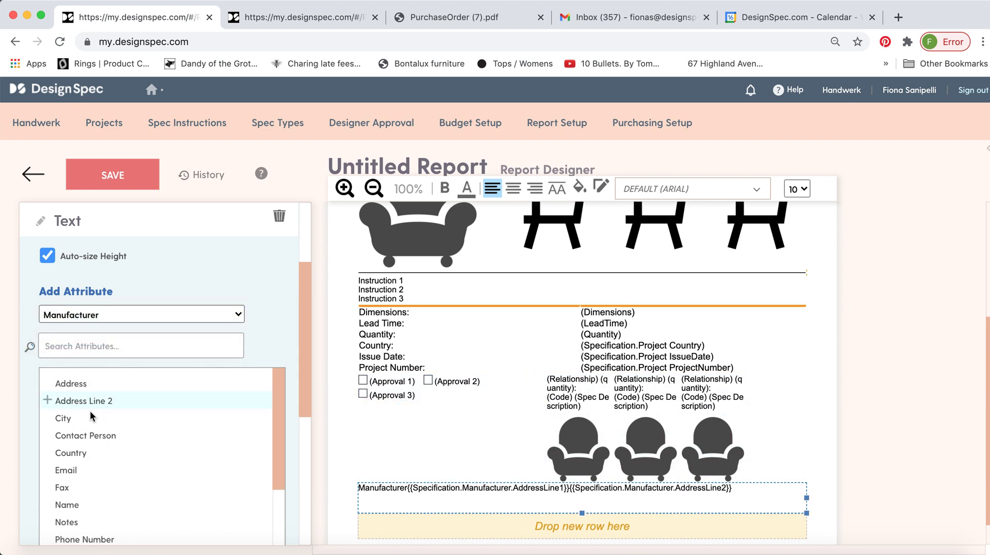
click(77, 453)
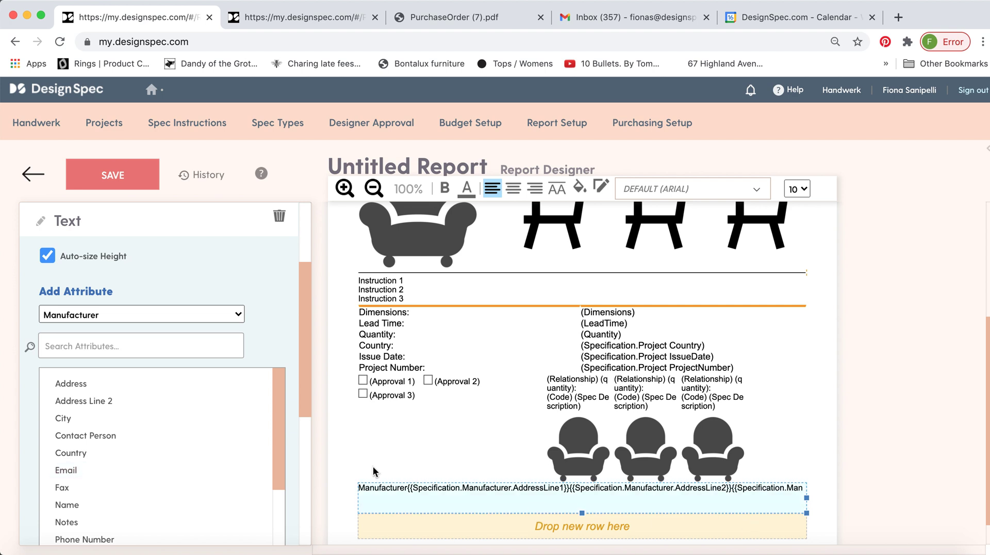
click(318, 455)
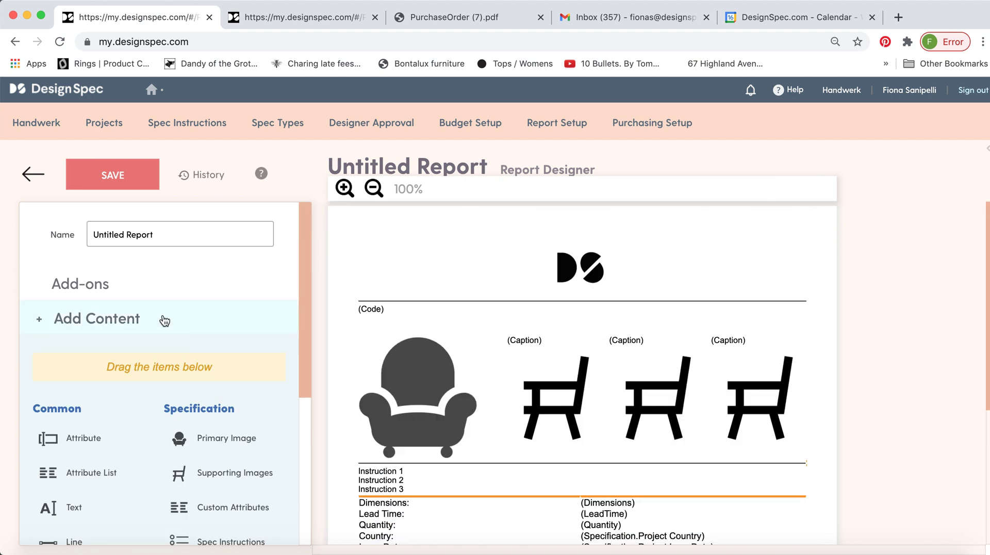
Step: Rename the report from Untitled Report to Custom Tutorial Report and save it
click(101, 235)
double_click(104, 235)
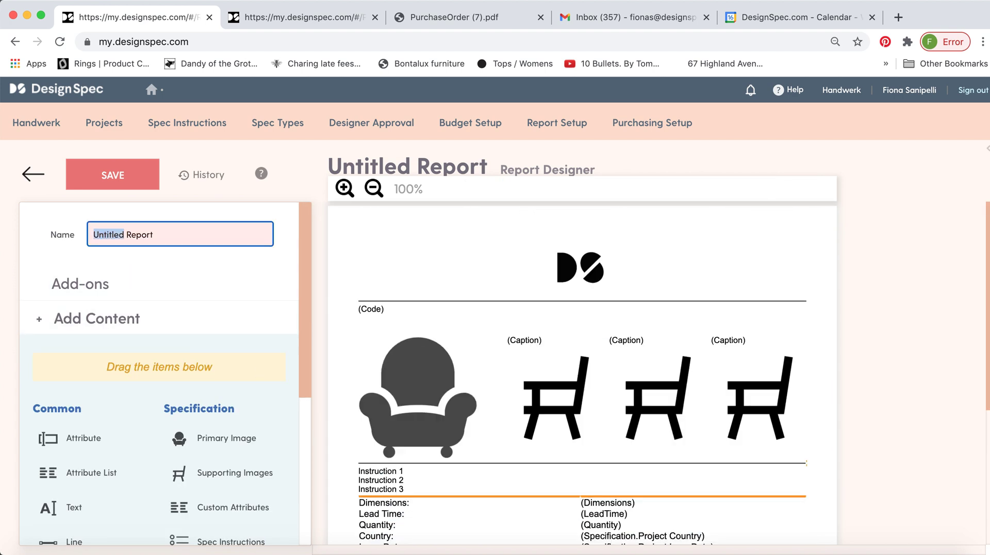
text(Custom Tutoria)
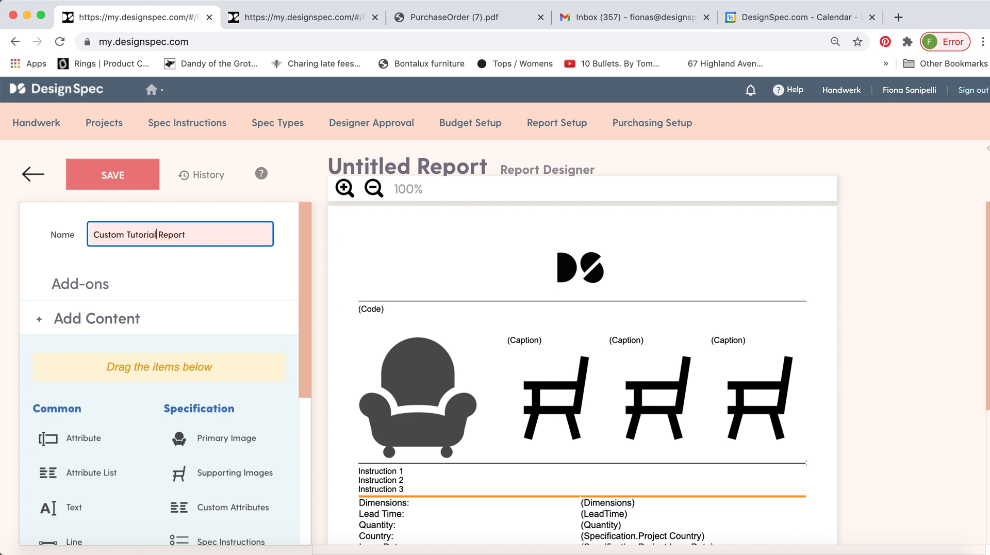
click(138, 178)
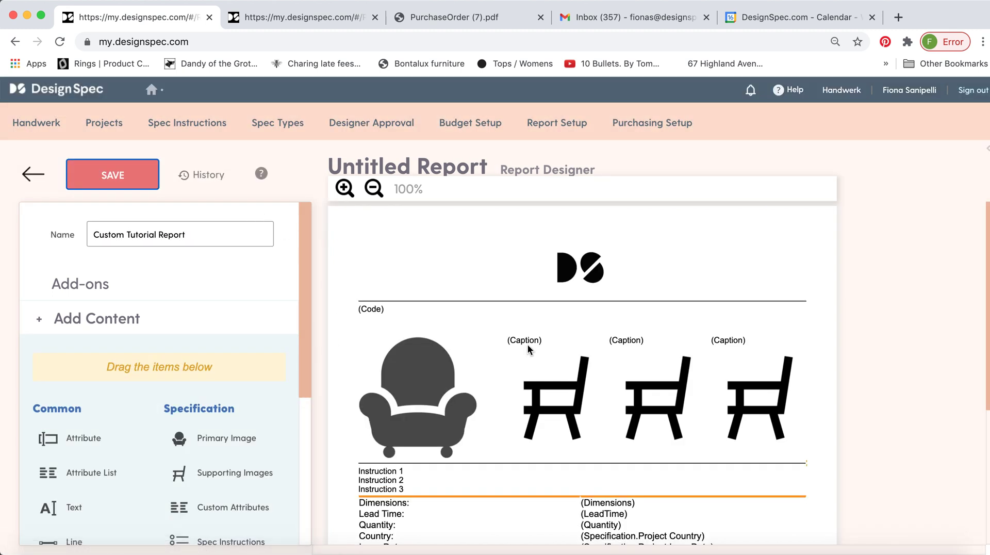
scroll(339, 355, down, 5)
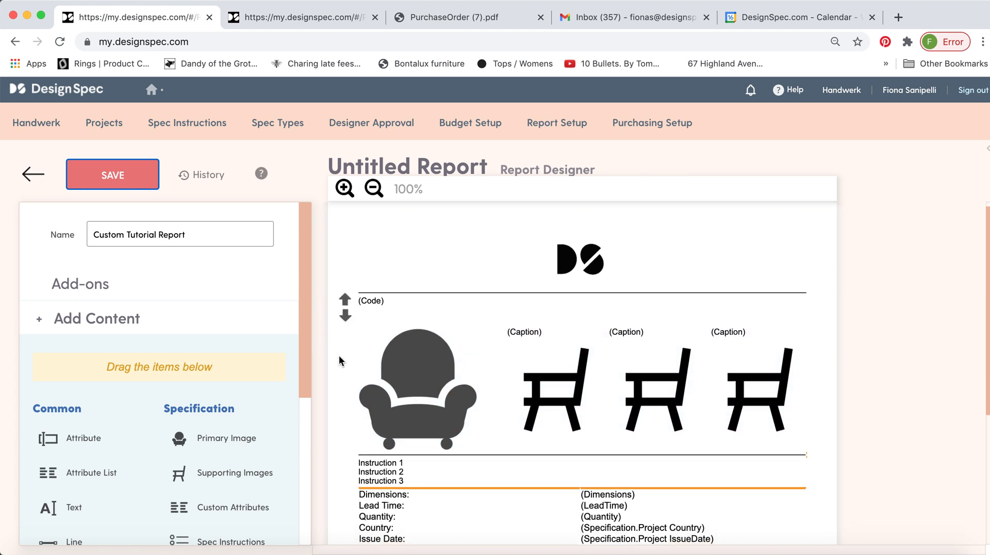